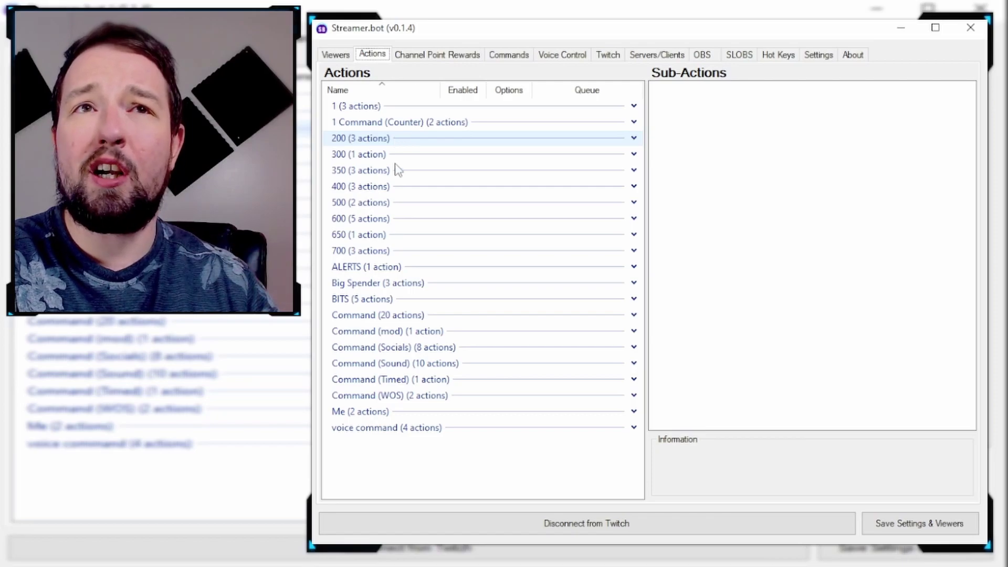
# Add a new action from the Actions list menu and enter the name Charizard.
pyautogui.rightClick(360, 453)
pyautogui.click(394, 462)
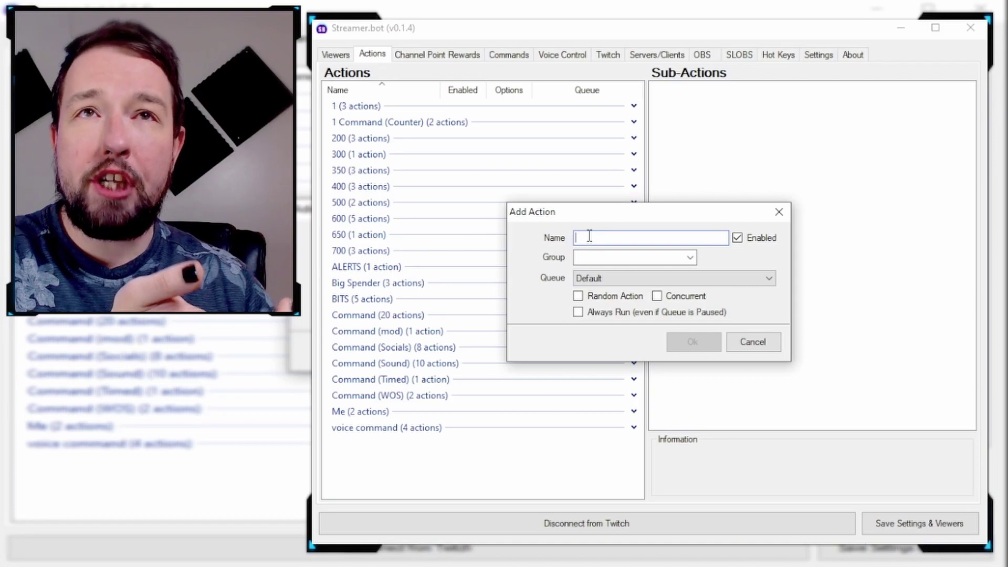
pyautogui.write('Charizard')
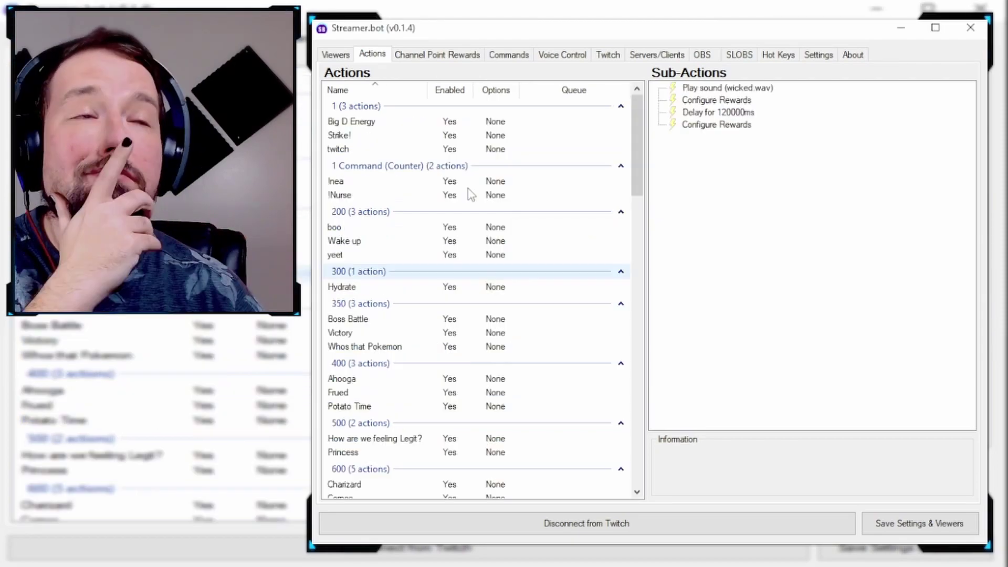
pyautogui.scroll(-3, 467, 193)
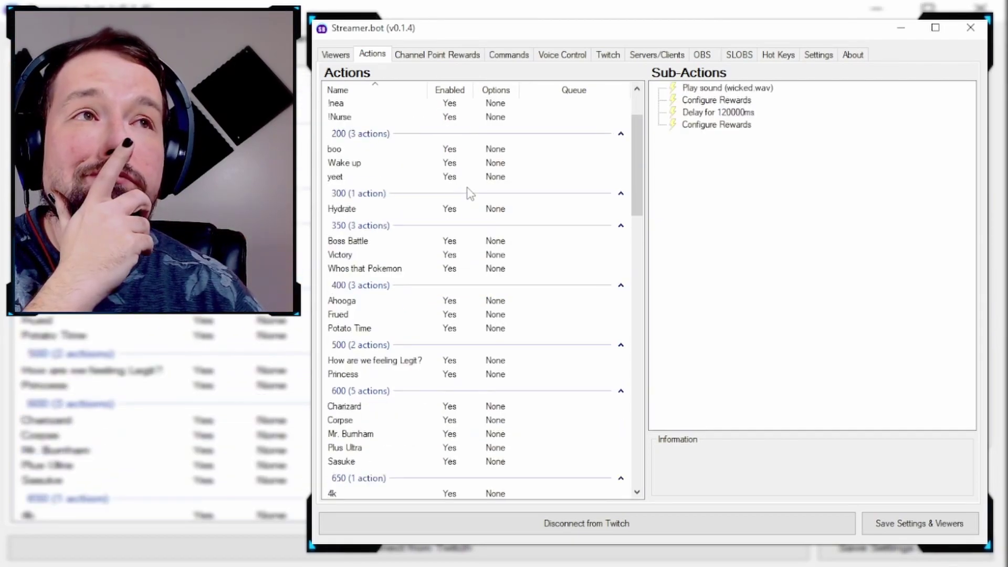
pyautogui.scroll(-7, 469, 191)
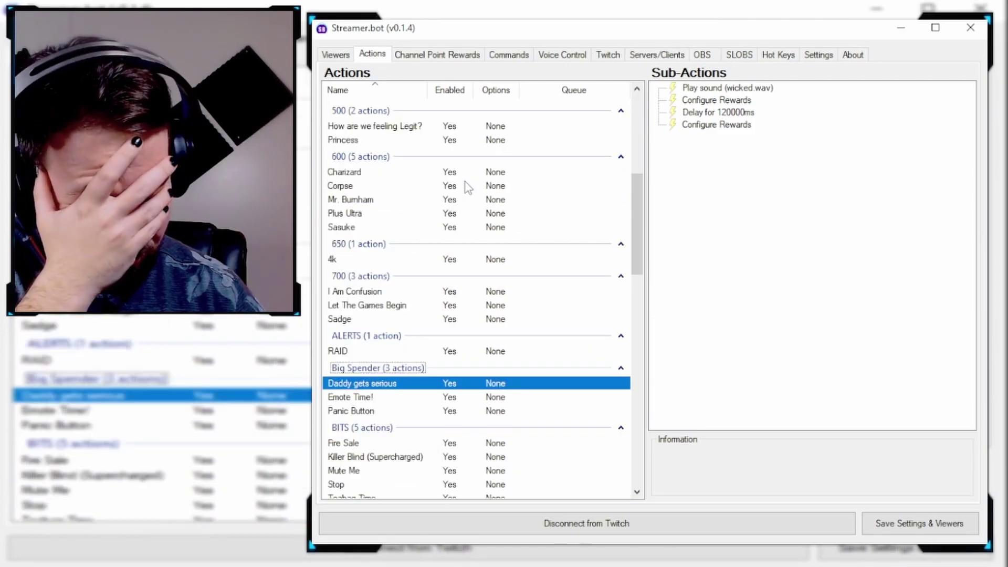
pyautogui.scroll(-8, 468, 188)
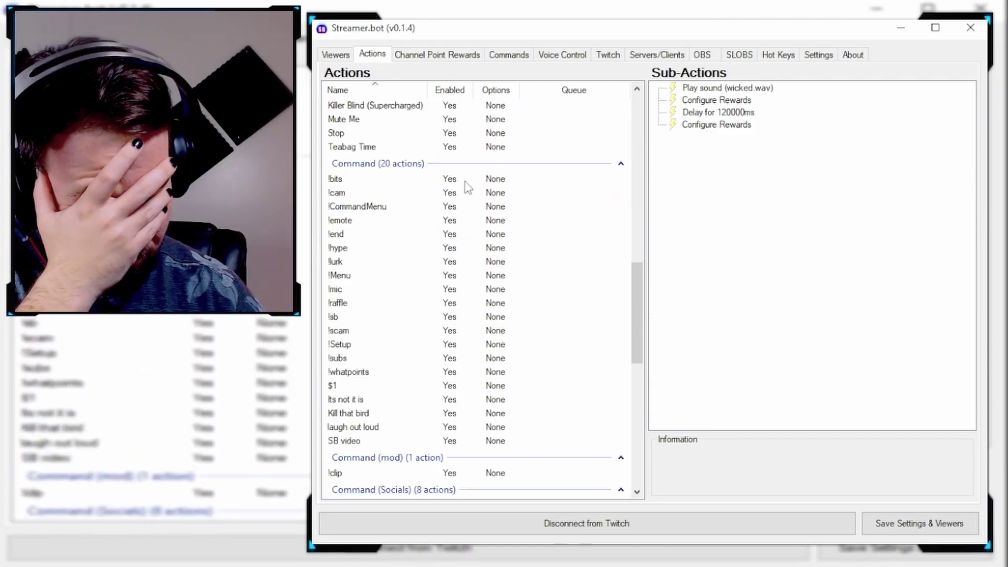
pyautogui.scroll(-8, 467, 188)
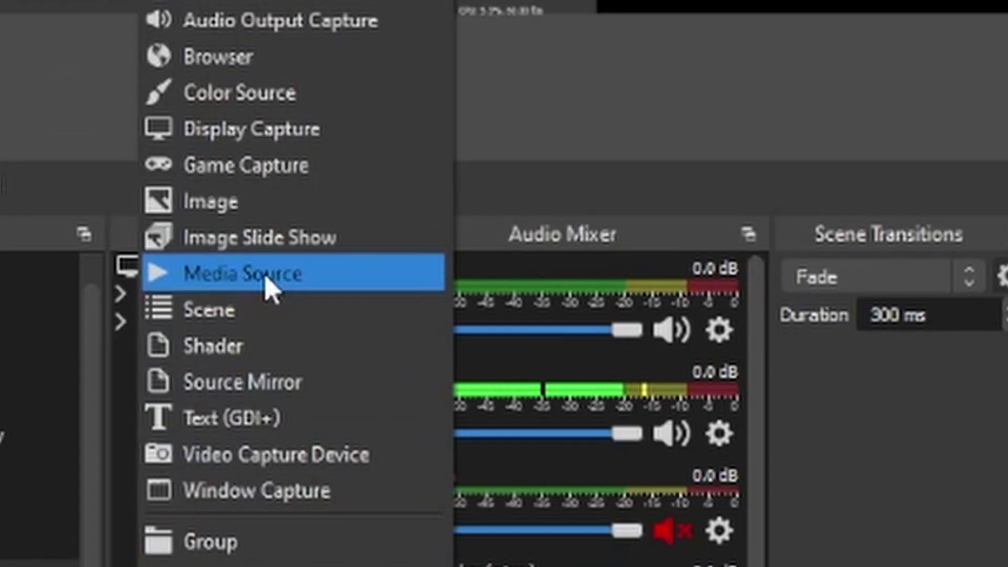
# Add the existing charizard media source to the current OBS scene, then hide it.
pyautogui.click(176, 435)
pyautogui.click(190, 245)
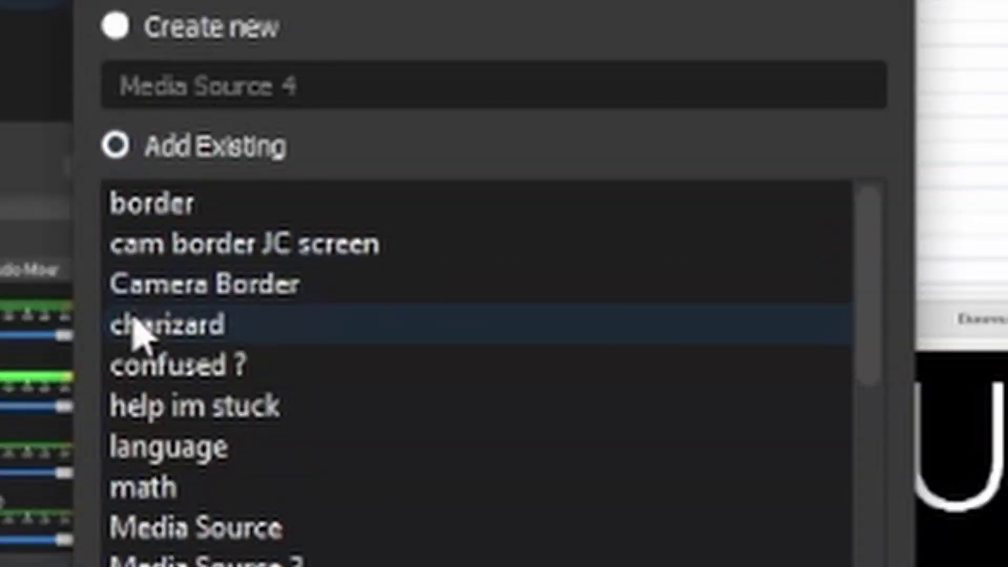
pyautogui.click(194, 287)
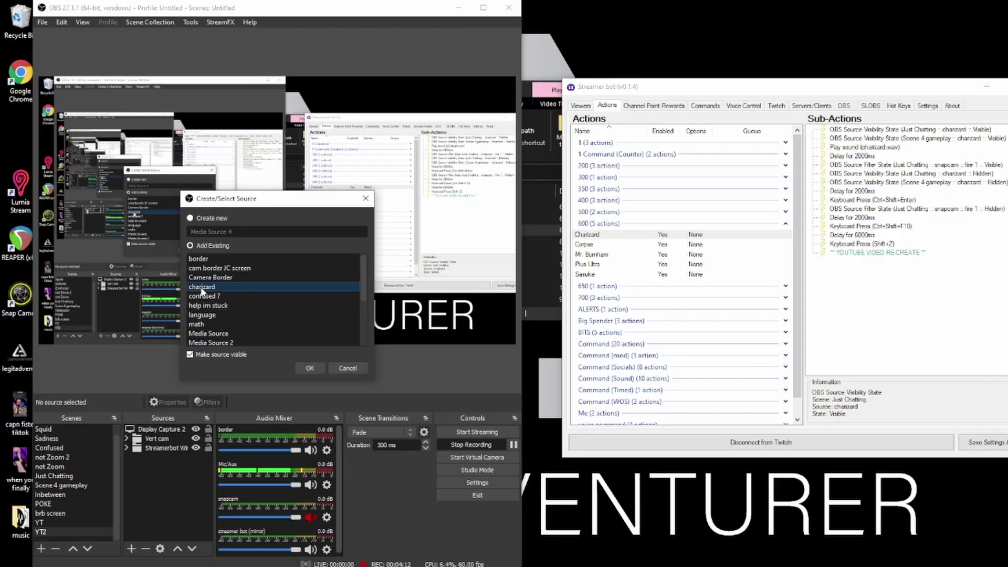
pyautogui.press('Return')
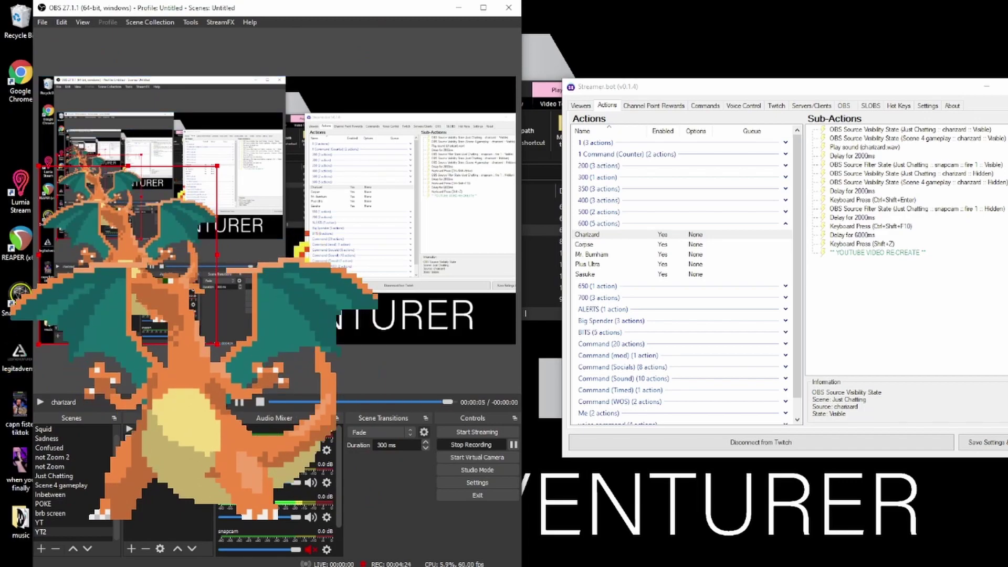
pyautogui.click(200, 428)
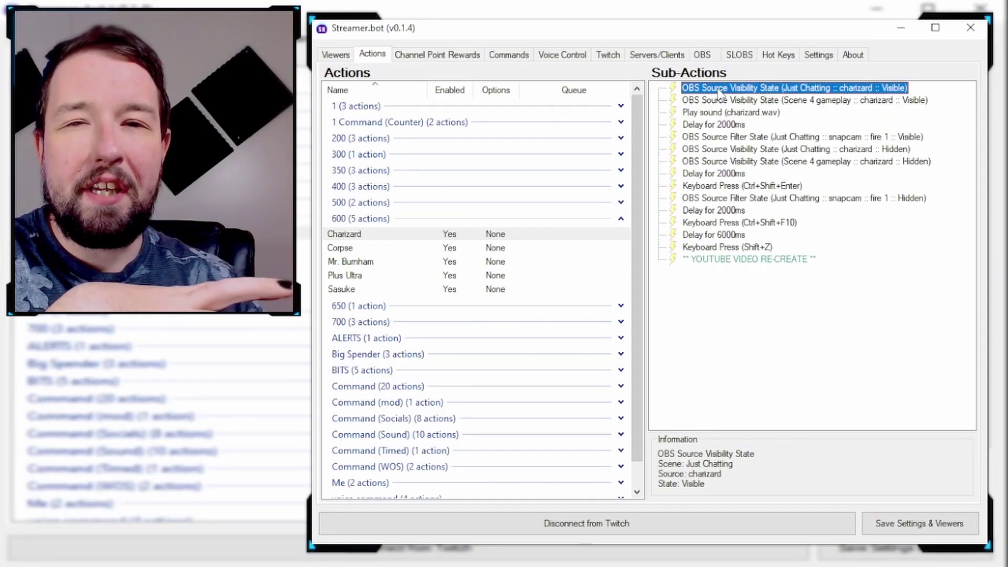
# Create the Charizard action in a new Youtube (Test) group and start adding an OBS sub-action.
pyautogui.click(725, 311)
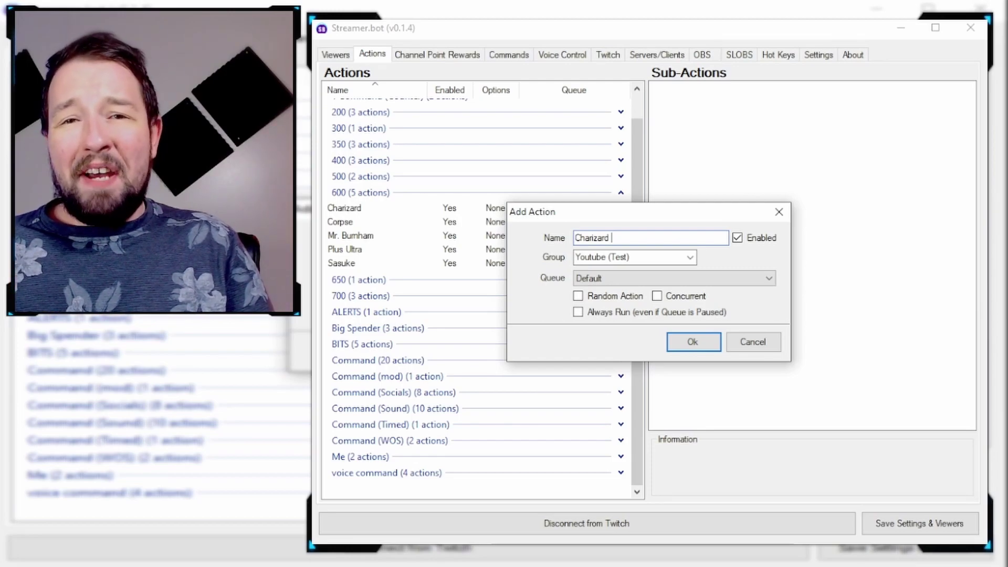
pyautogui.press('Return')
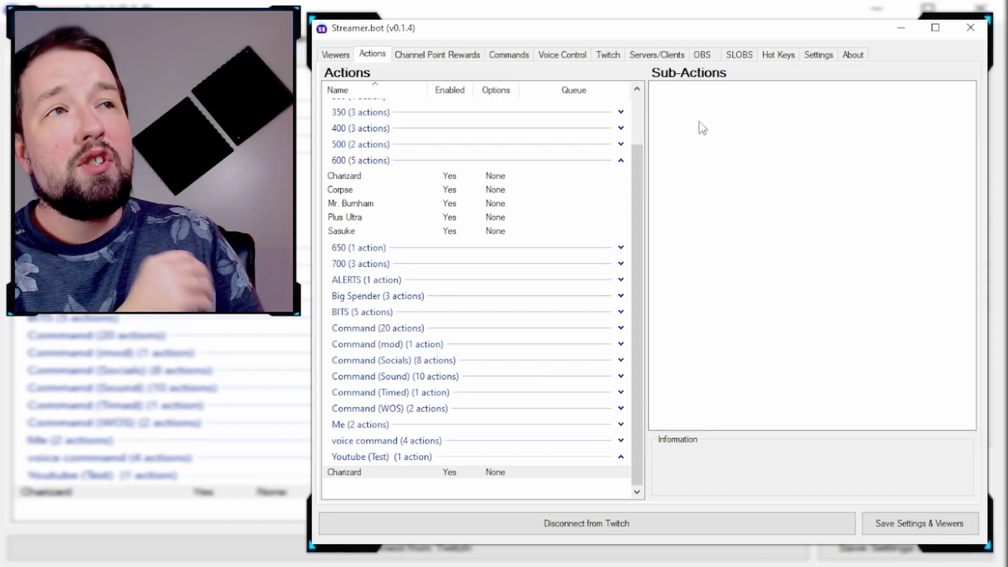
pyautogui.rightClick(700, 125)
pyautogui.moveTo(735, 133)
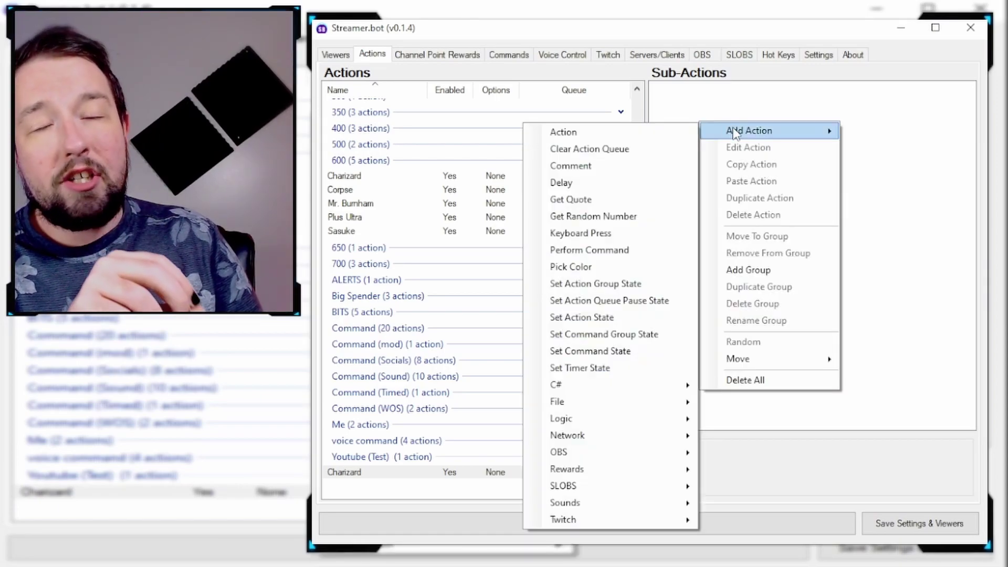
pyautogui.click(618, 458)
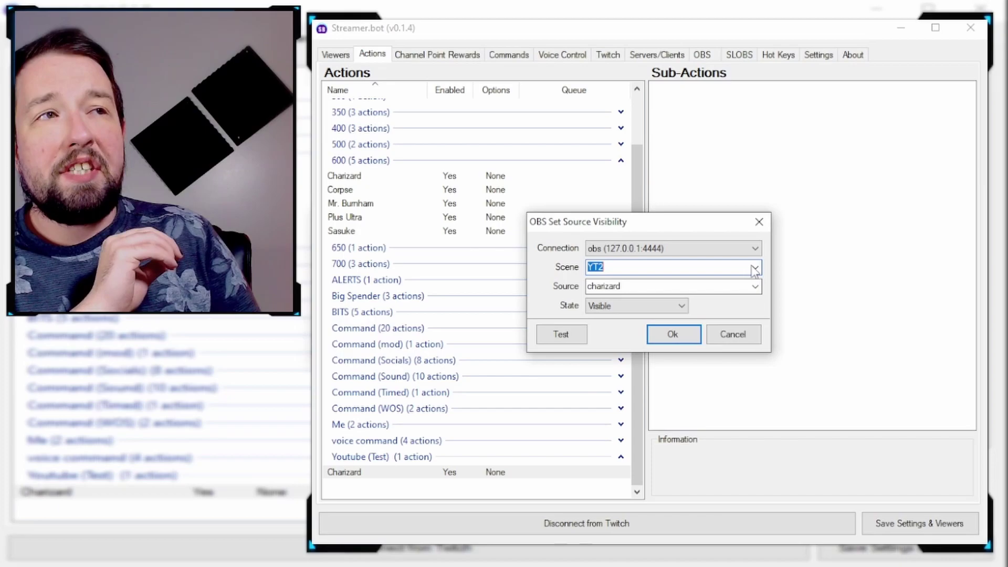
# Add a Set Source Visibility sub-action making charizard visible in the YT2 scene.
pyautogui.click(755, 267)
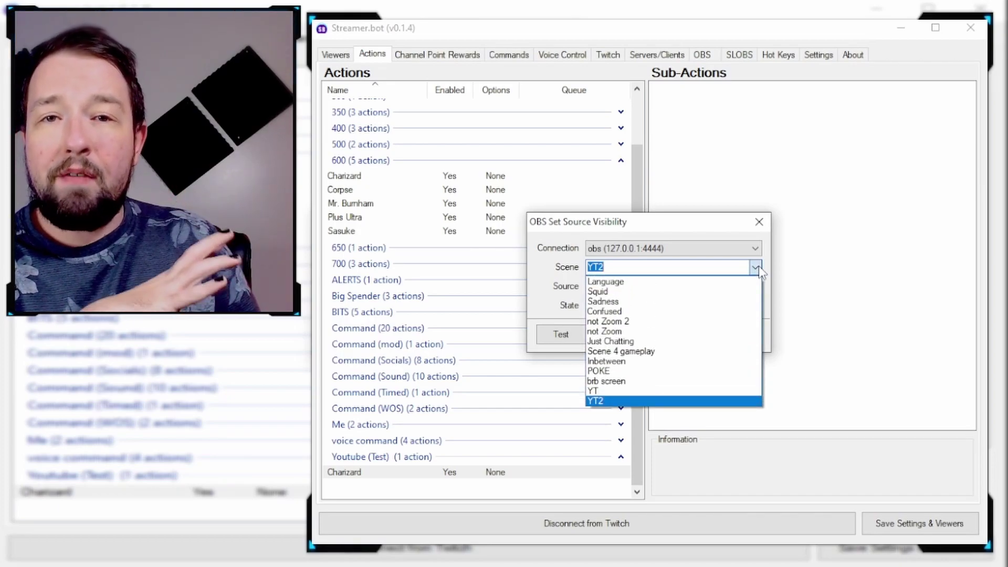
pyautogui.click(656, 401)
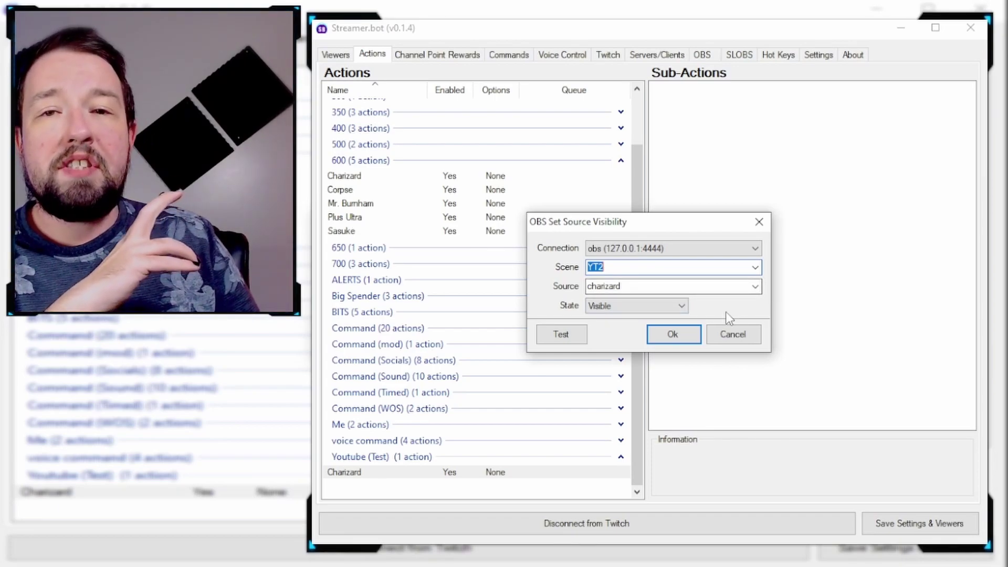
pyautogui.click(680, 337)
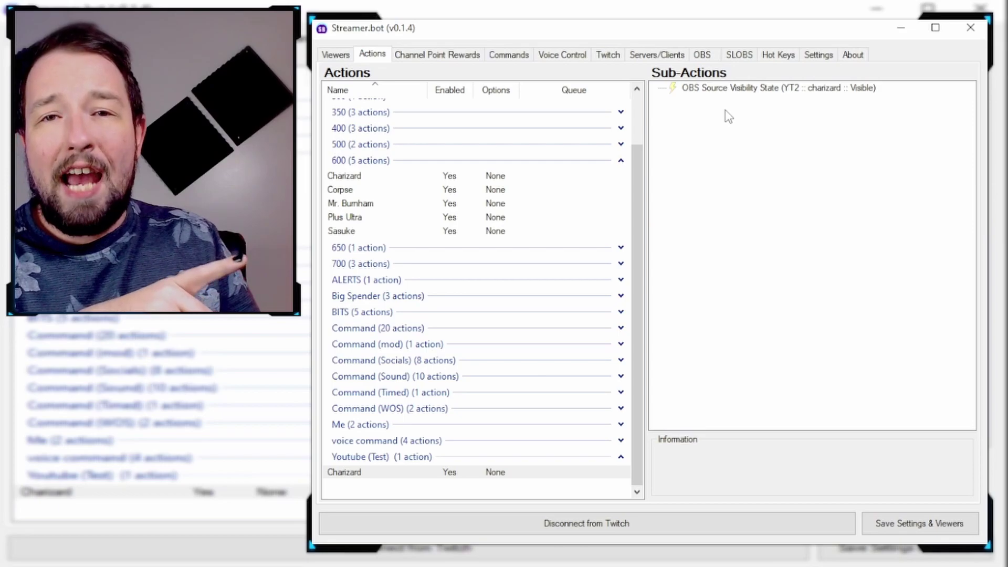
# Duplicate the visibility sub-action and point the copy at the Just Chatting scene.
pyautogui.click(715, 92)
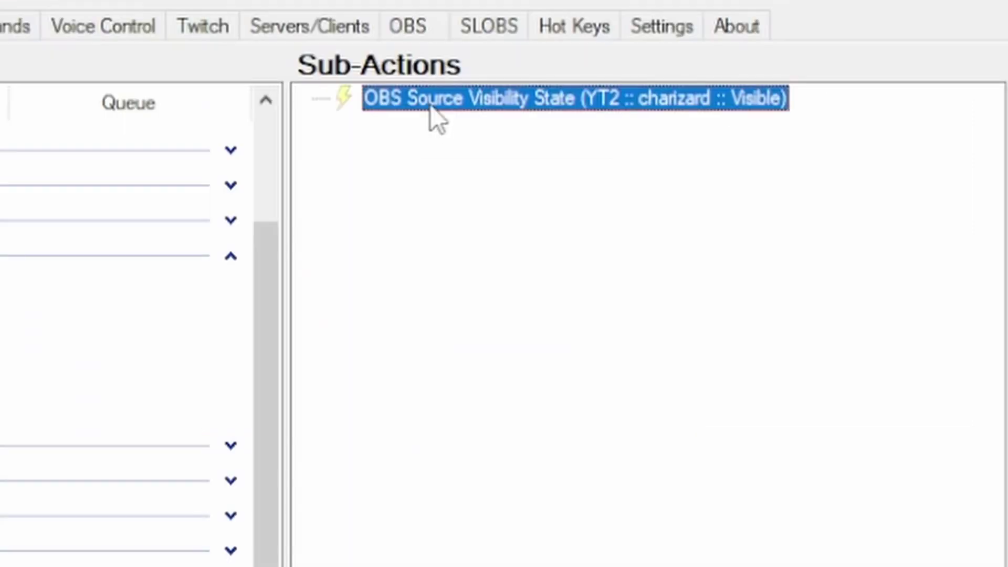
pyautogui.rightClick(471, 105)
pyautogui.click(546, 317)
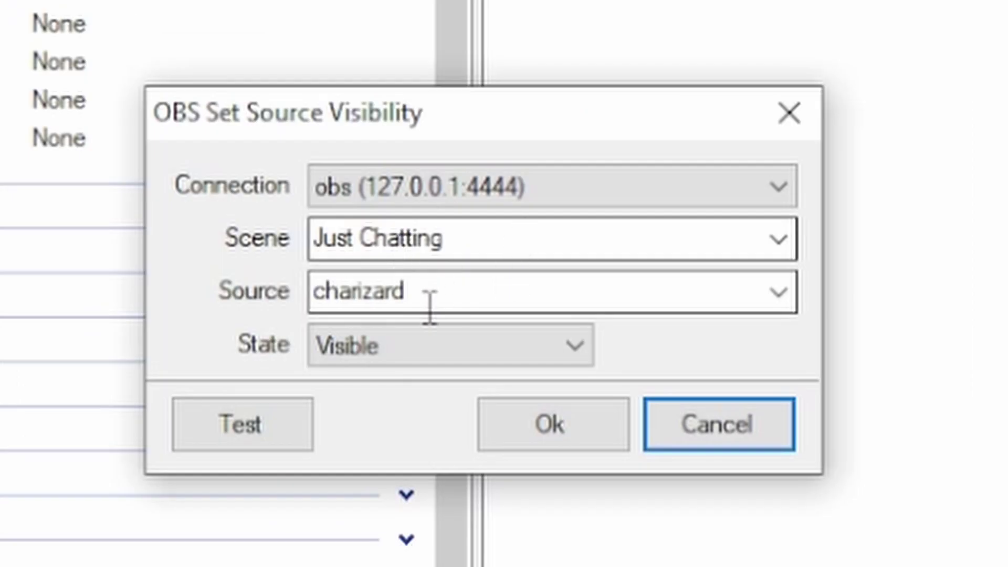
pyautogui.click(631, 288)
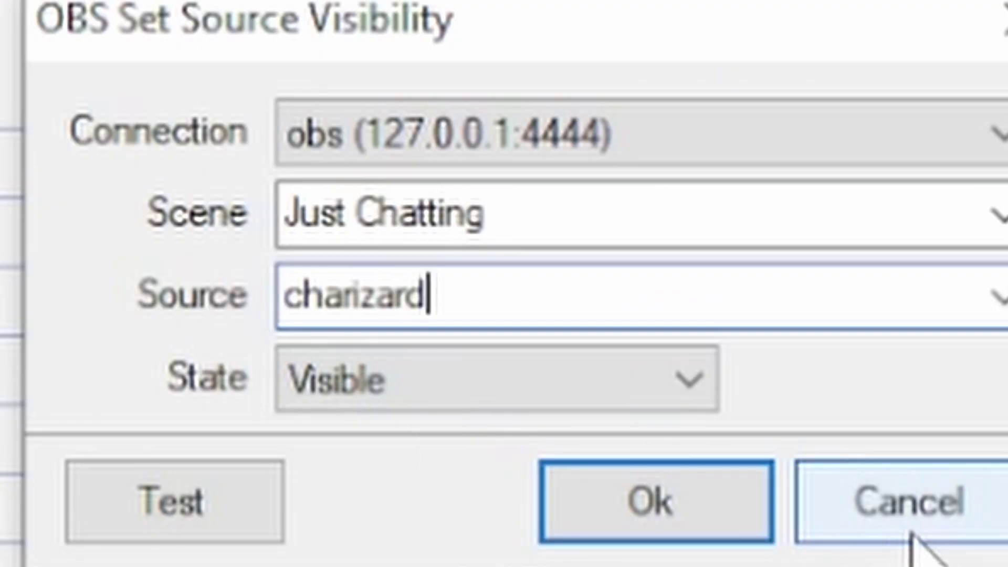
pyautogui.click(734, 340)
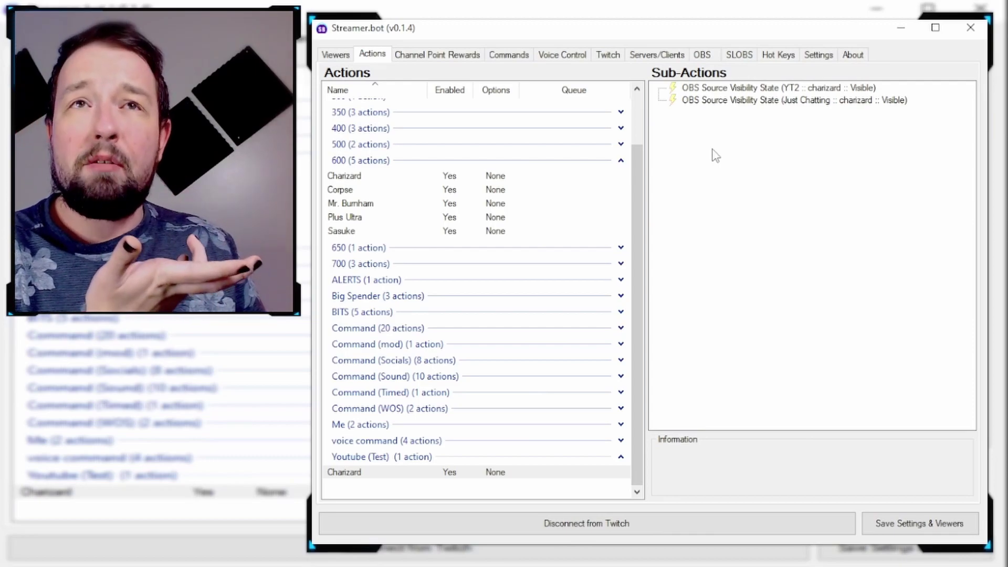
# Add a Play Sound step: charizard.wav on Sample (TC-Helicon GoXLR), 80% volume, Finish playing unchecked.
pyautogui.rightClick(716, 155)
pyautogui.moveTo(775, 162)
pyautogui.moveTo(568, 532)
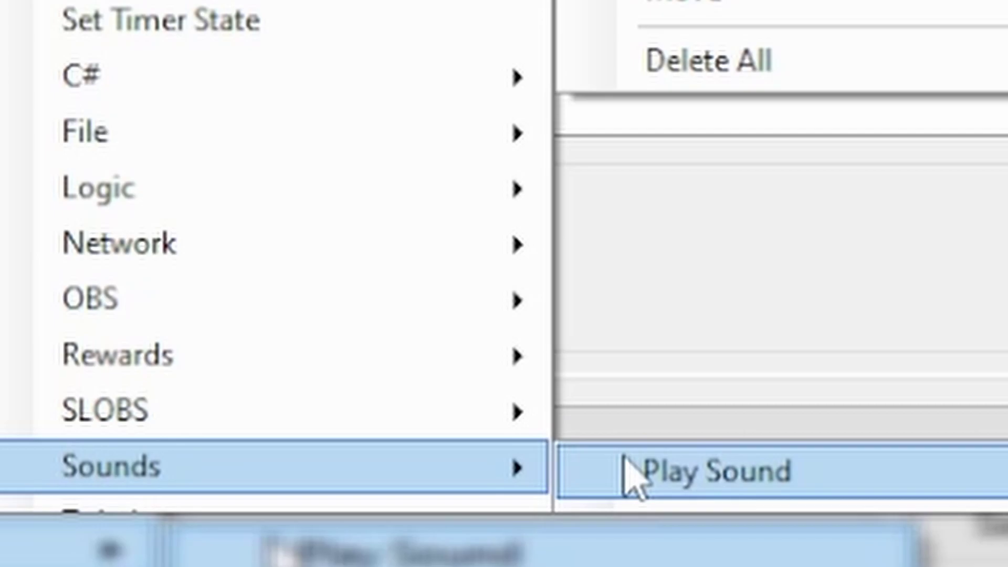
pyautogui.click(635, 473)
pyautogui.click(686, 232)
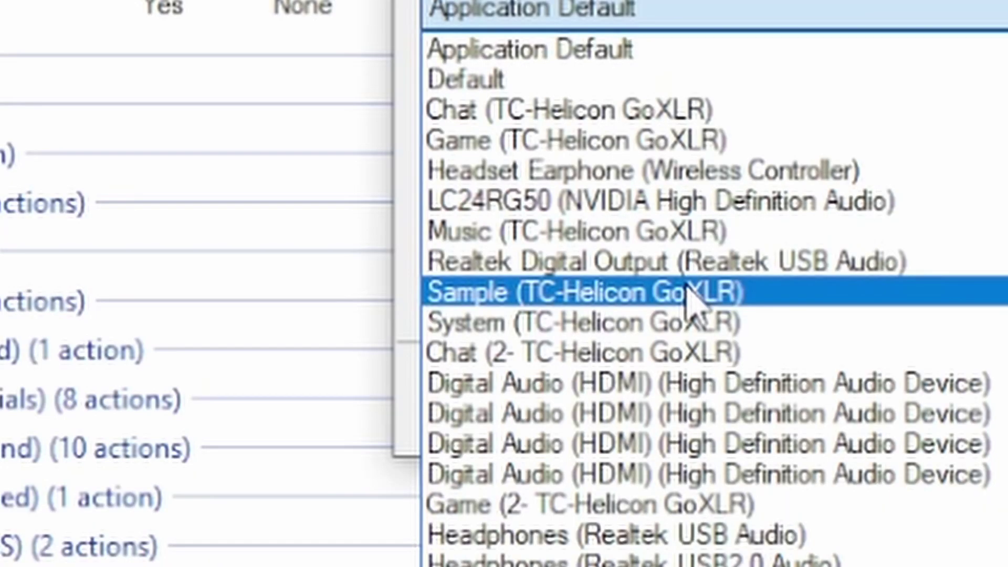
pyautogui.click(686, 292)
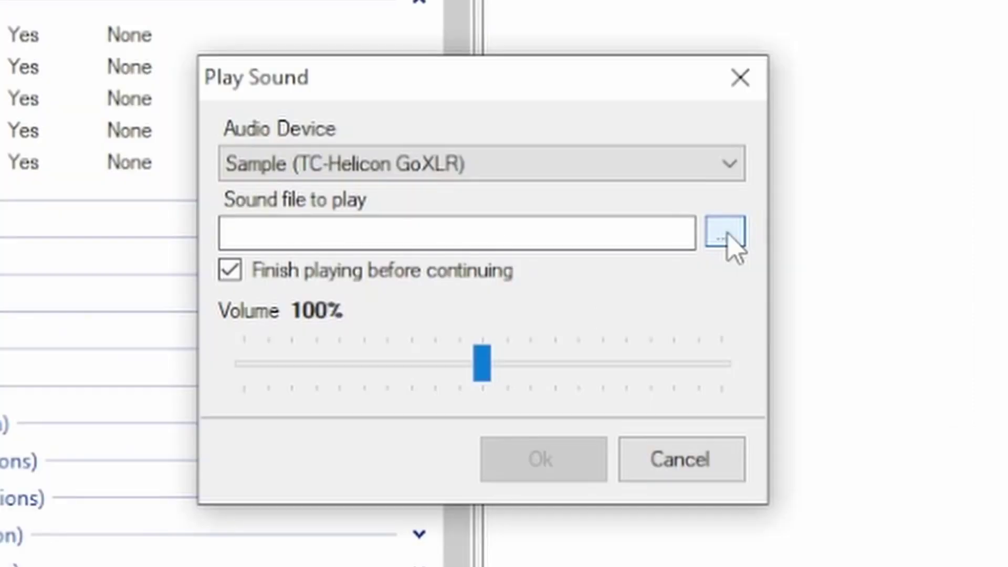
pyautogui.click(753, 261)
pyautogui.doubleClick(615, 344)
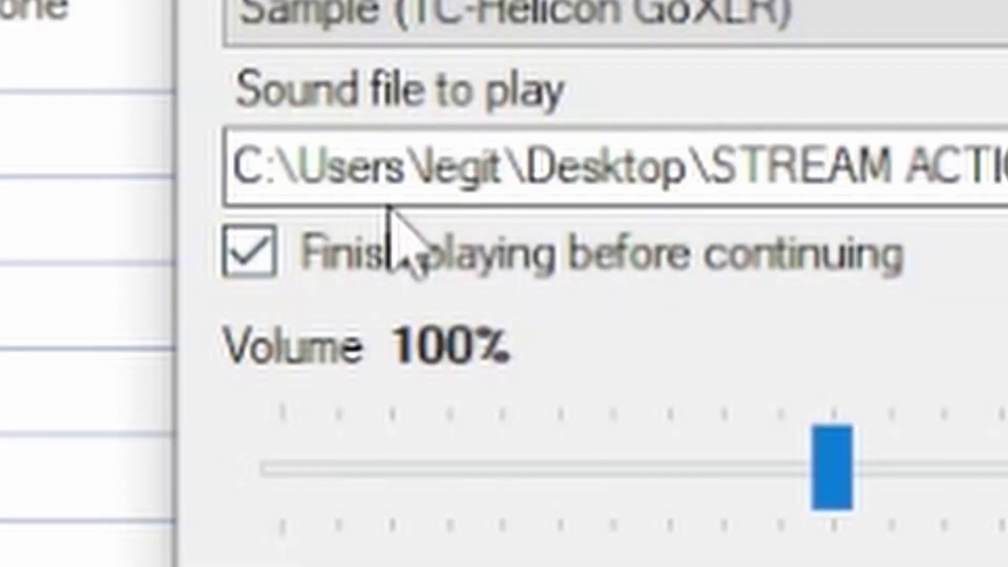
pyautogui.click(255, 260)
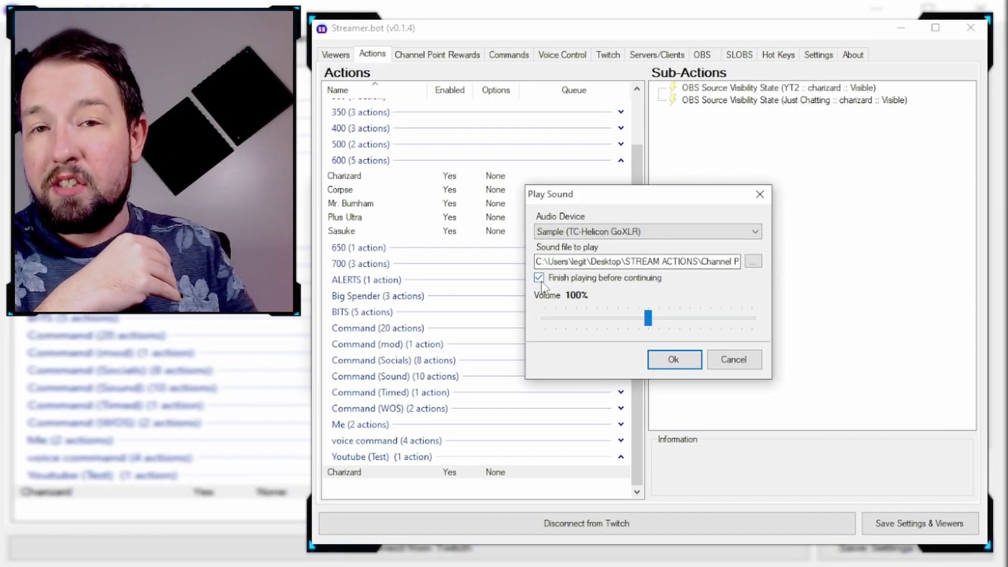
pyautogui.click(538, 278)
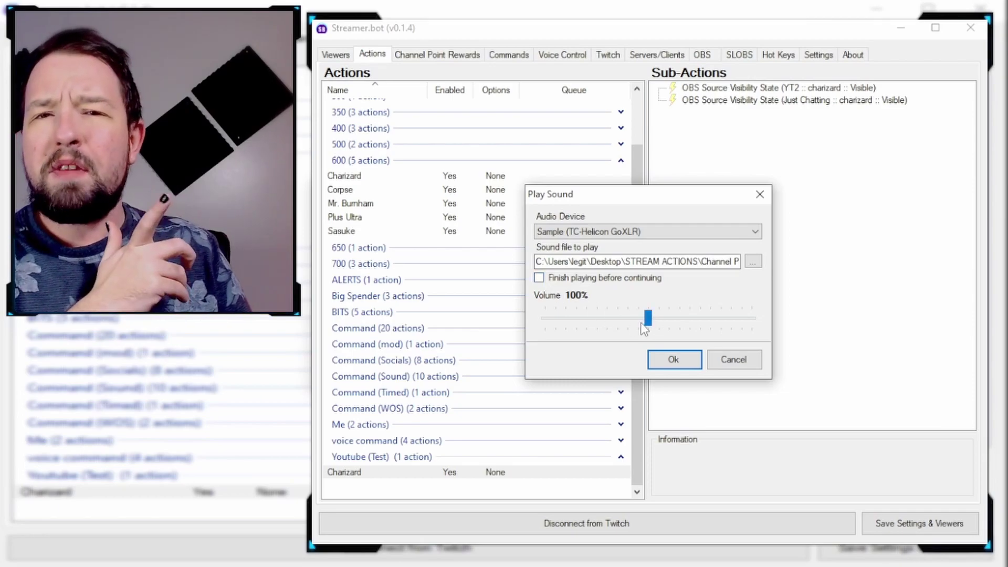
pyautogui.click(641, 323)
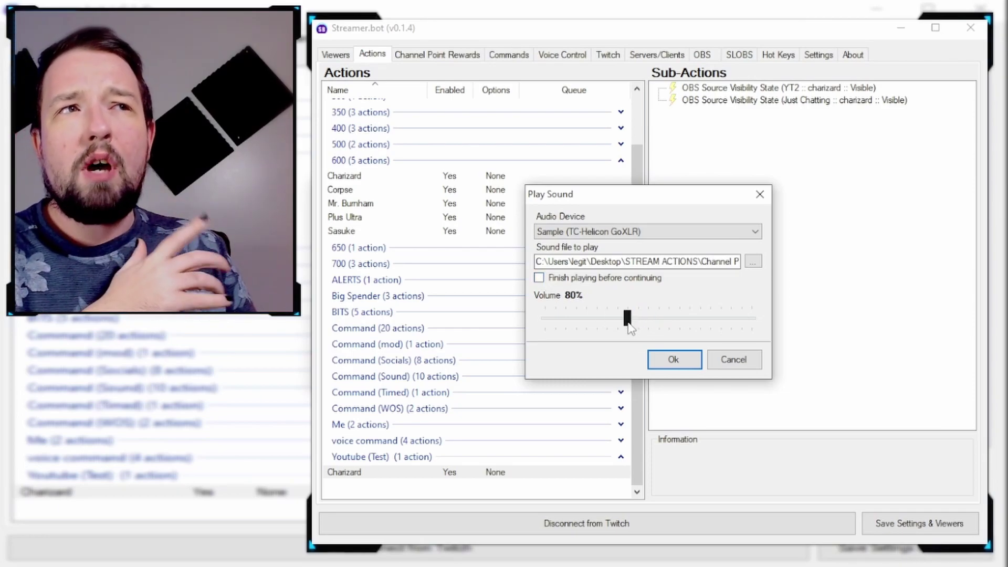
pyautogui.click(675, 359)
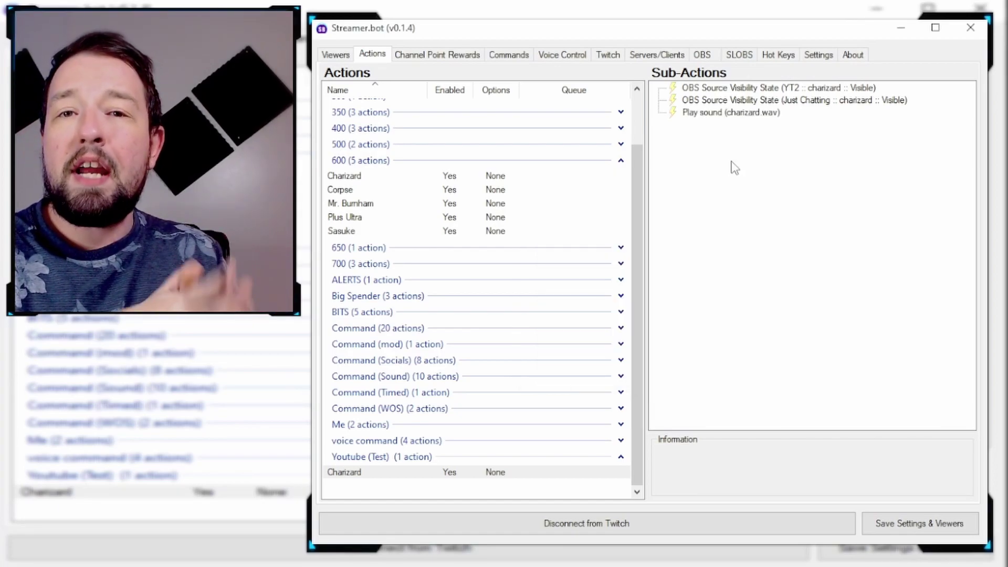
# Add a Set Source Filter State step turning snapcam's fire 1 filter visible in YT2.
pyautogui.rightClick(703, 176)
pyautogui.moveTo(735, 178)
pyautogui.moveTo(558, 500)
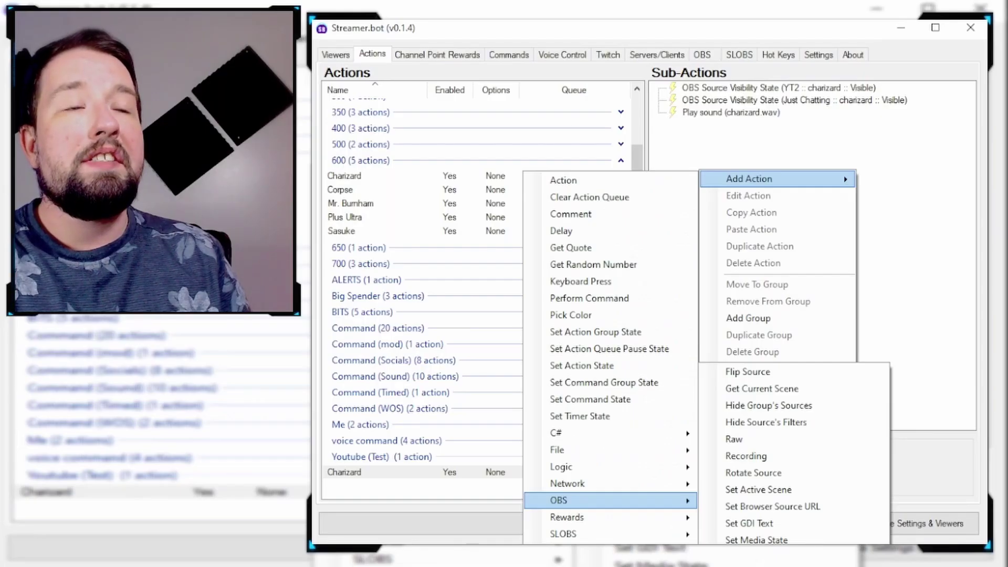
pyautogui.click(772, 564)
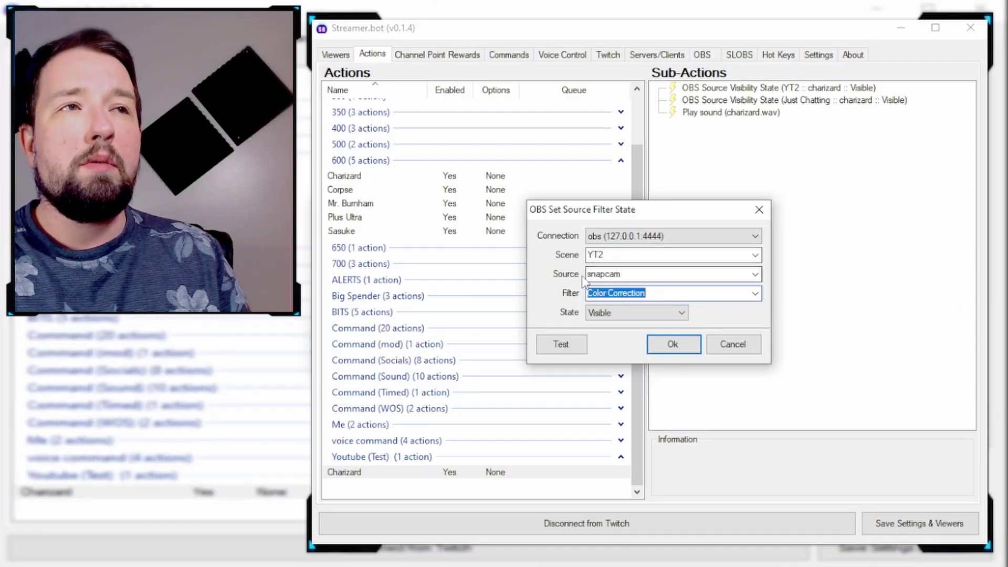
pyautogui.click(755, 295)
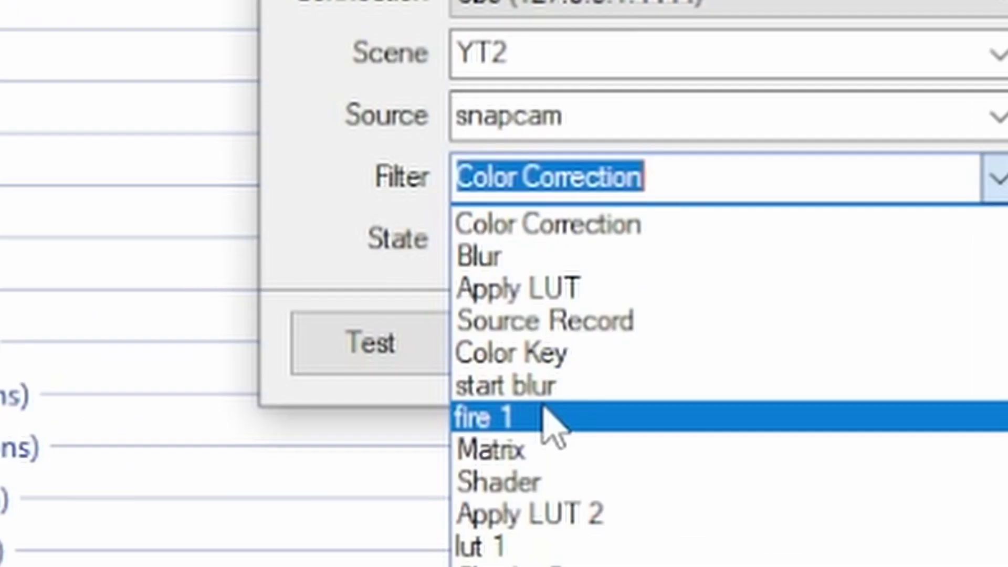
pyautogui.click(546, 415)
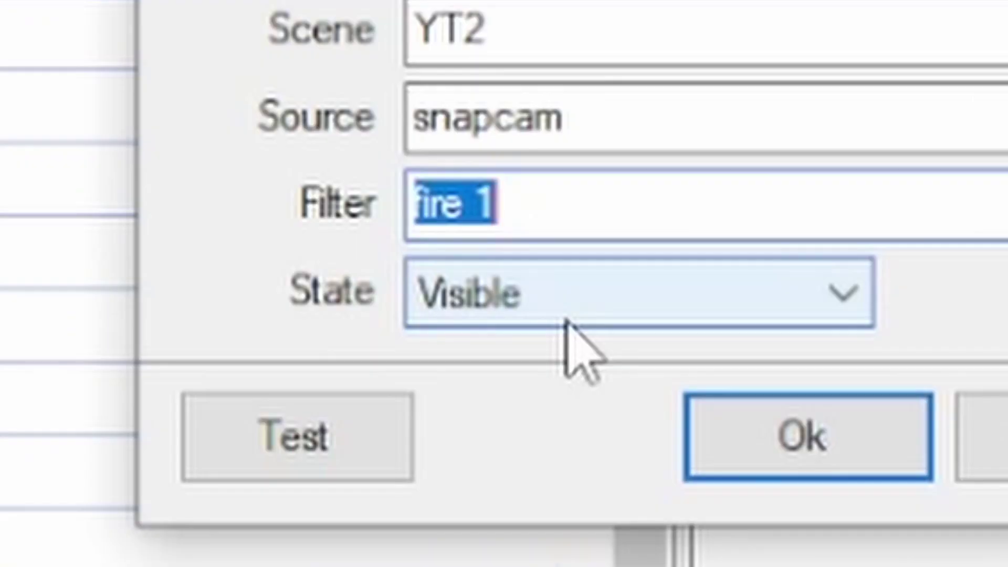
pyautogui.click(669, 349)
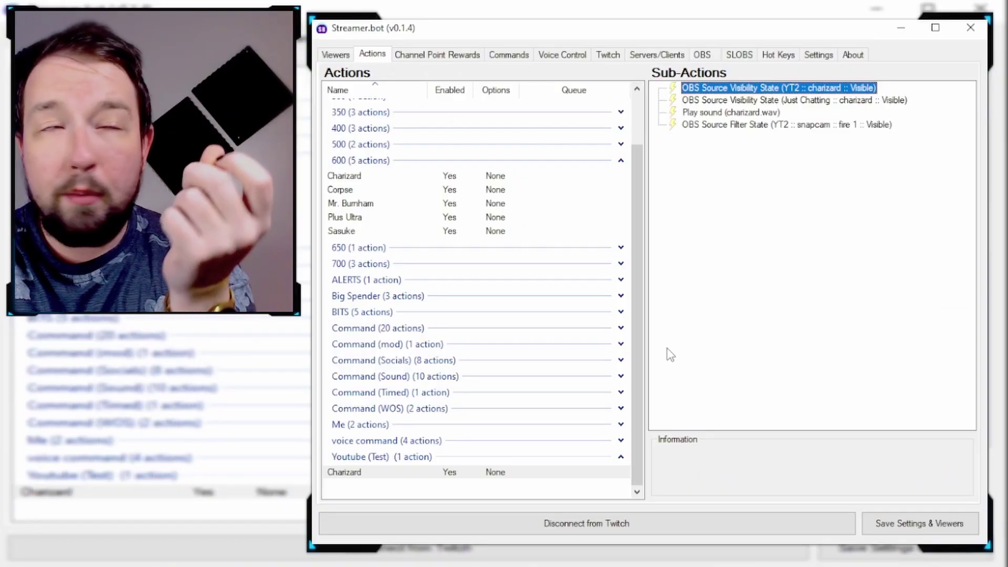
pyautogui.click(696, 112)
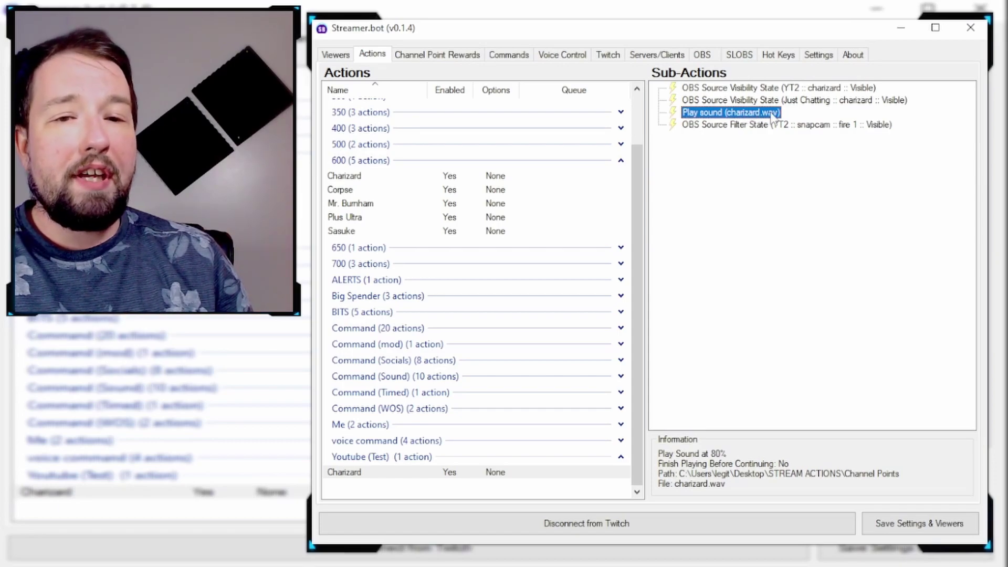
# Insert a 2000 ms Delay step right after the Play sound step.
pyautogui.rightClick(737, 116)
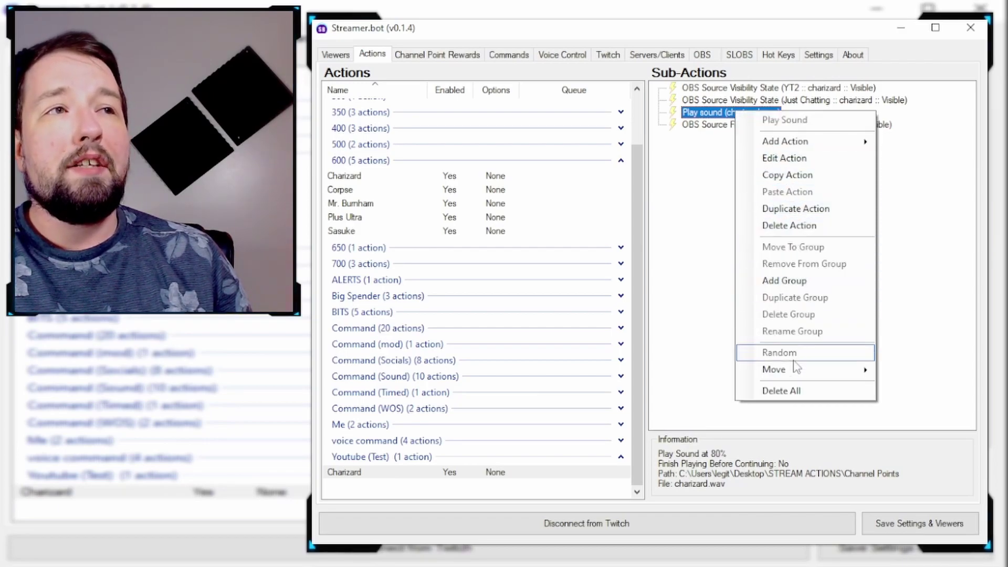
pyautogui.moveTo(788, 142)
pyautogui.click(599, 194)
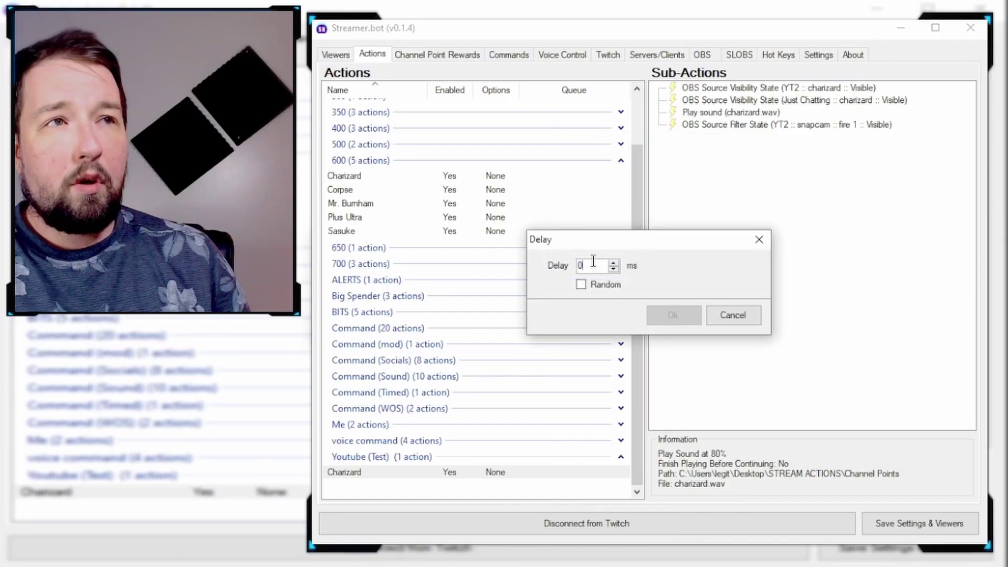
pyautogui.write('2000')
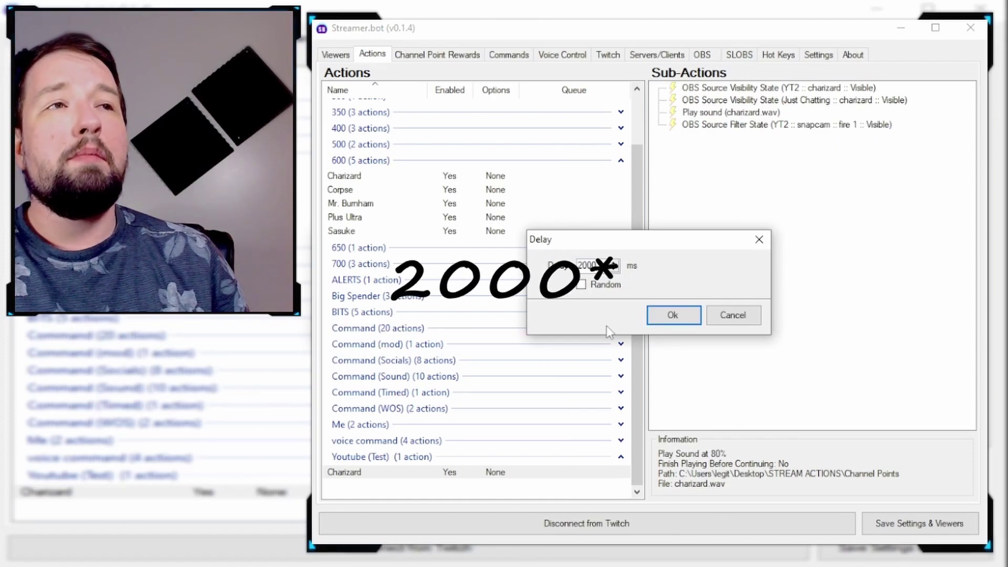
pyautogui.click(663, 318)
# Review the delay, Play sound and fire 1 filter steps before adding another sub-action.
pyautogui.click(709, 124)
pyautogui.click(704, 114)
pyautogui.click(704, 124)
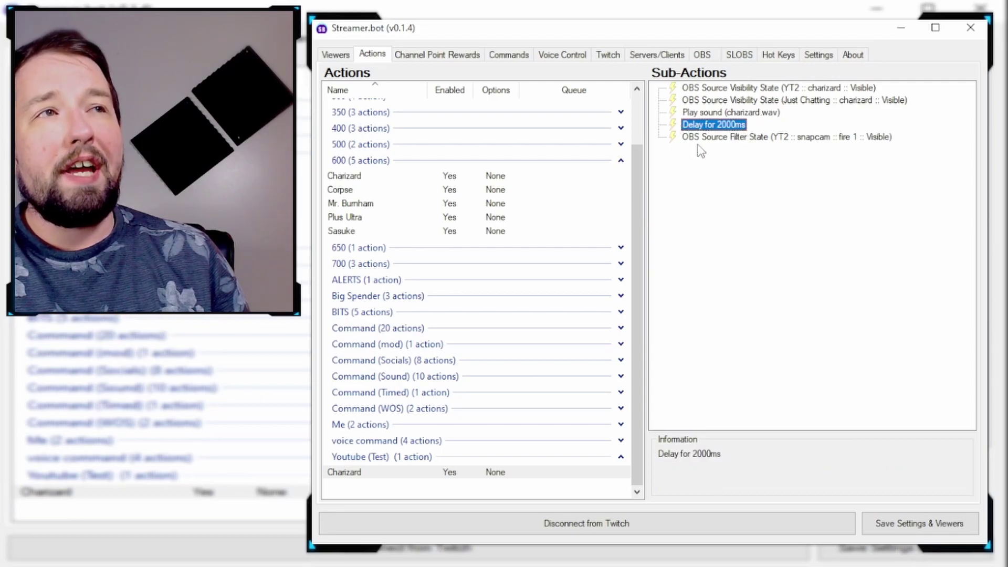
pyautogui.click(703, 137)
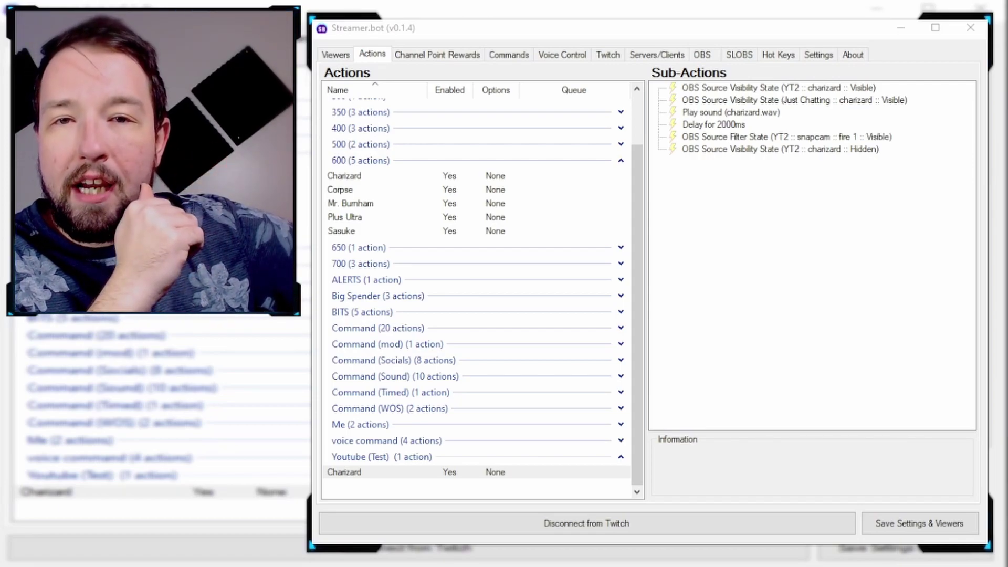
pyautogui.rightClick(678, 413)
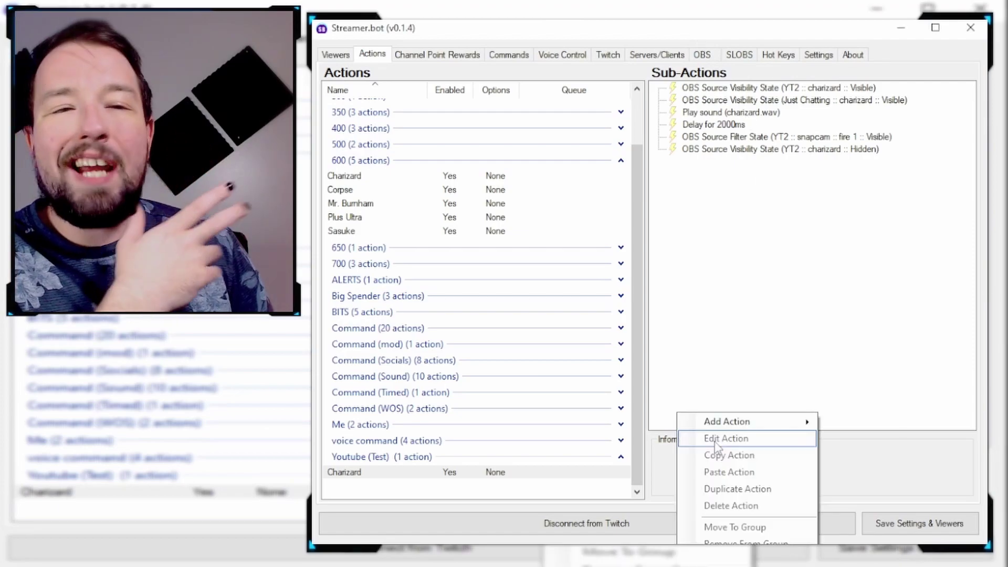
pyautogui.moveTo(748, 422)
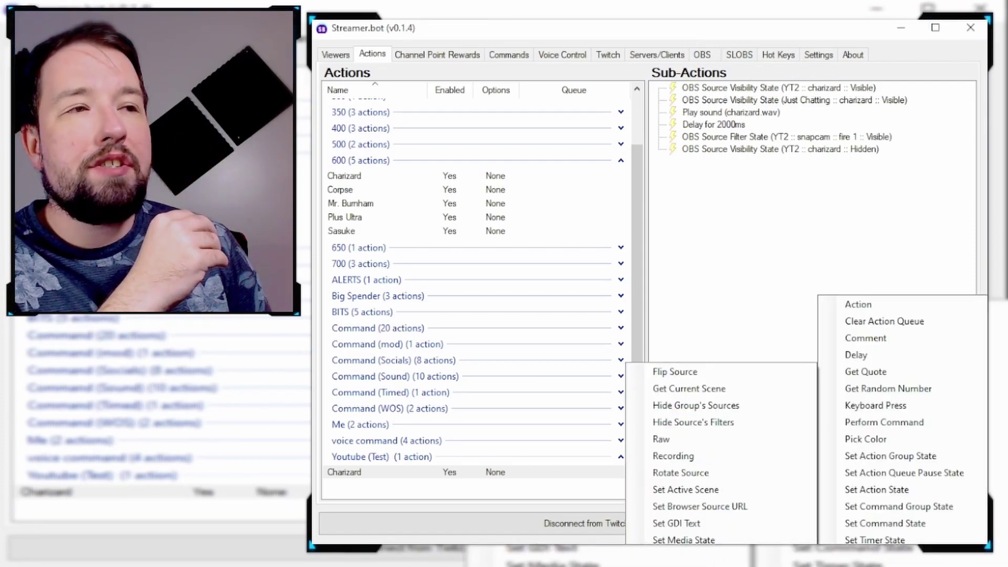
# Set up the step hiding charizard in YT2 and append another 2000 ms Delay after it.
pyautogui.click(693, 556)
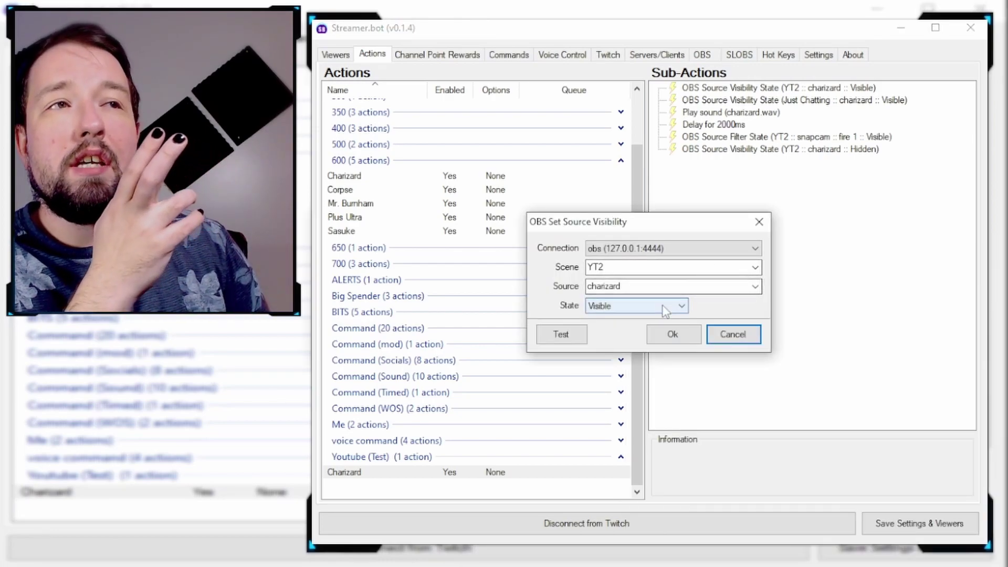
pyautogui.click(666, 309)
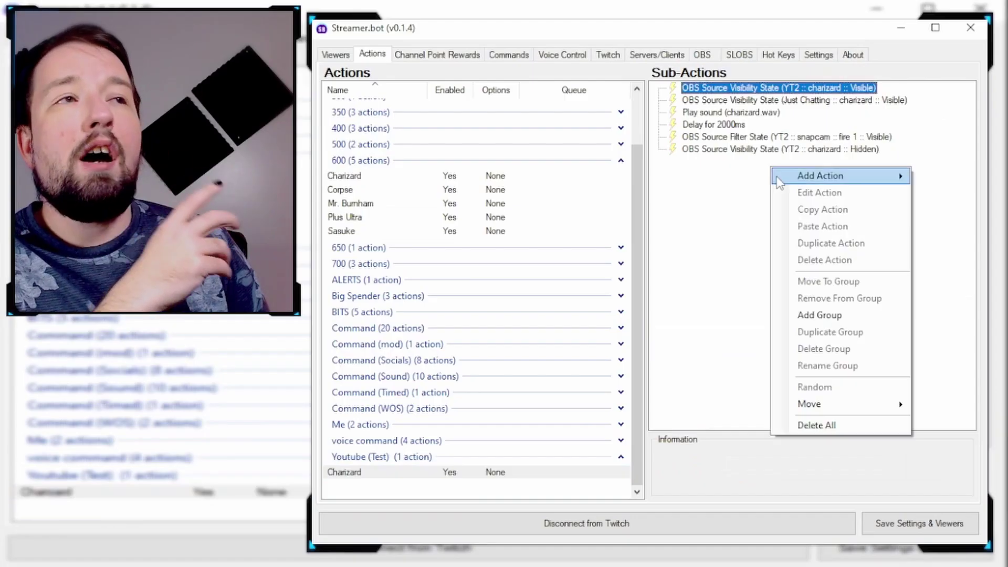
pyautogui.moveTo(798, 178)
pyautogui.click(685, 228)
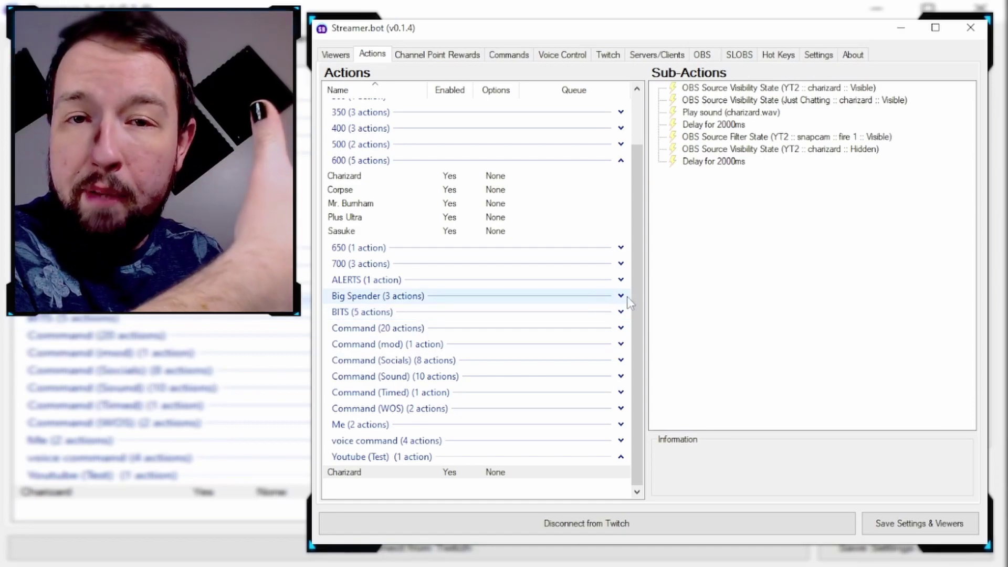
pyautogui.rightClick(682, 230)
# Append a Keyboard Press step sending Ctrl+Shift+F10 after the final 2000 ms delay.
pyautogui.rightClick(747, 209)
pyautogui.moveTo(788, 216)
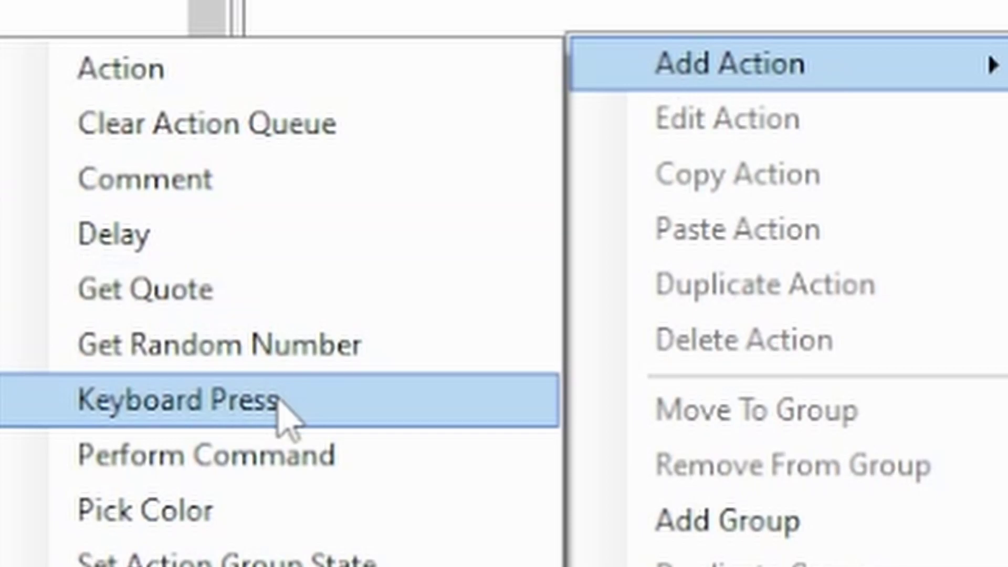
pyautogui.click(280, 402)
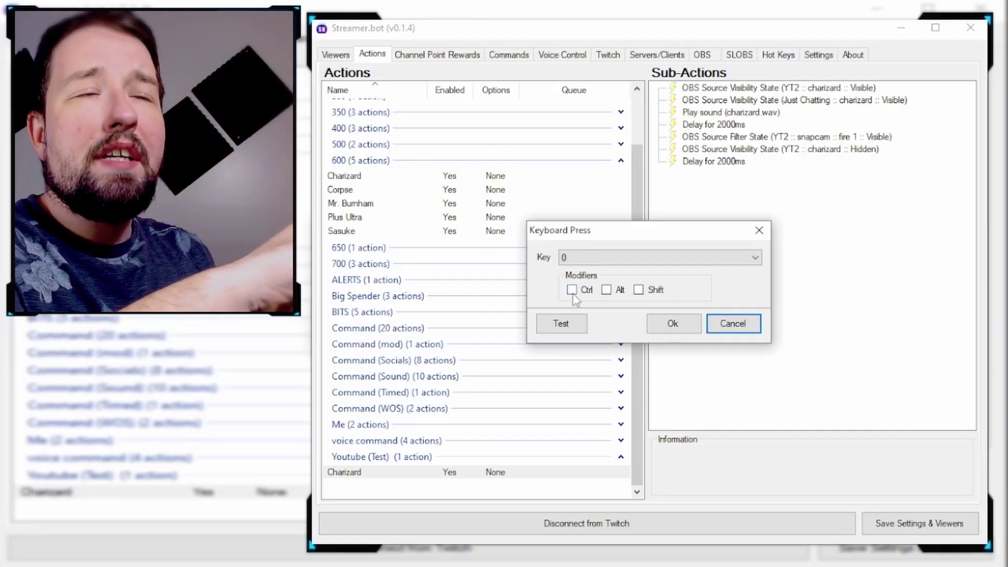
pyautogui.click(649, 260)
pyautogui.scroll(-9, 583, 520)
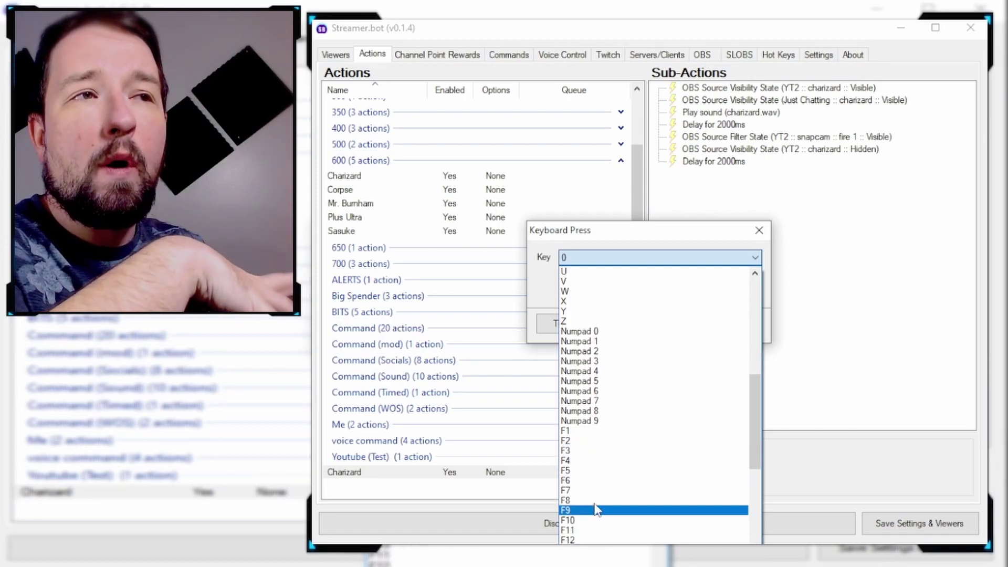
pyautogui.click(593, 520)
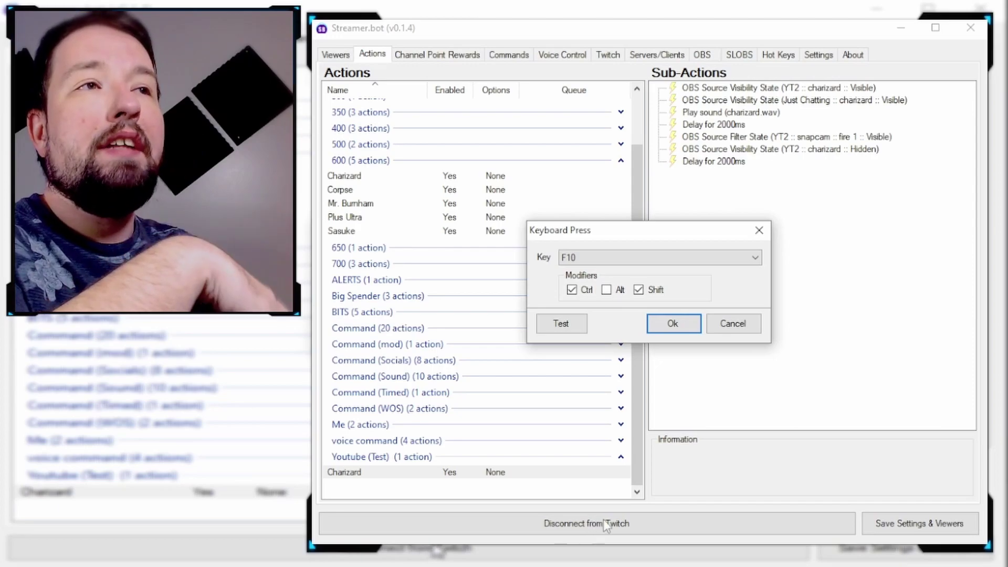
pyautogui.click(672, 324)
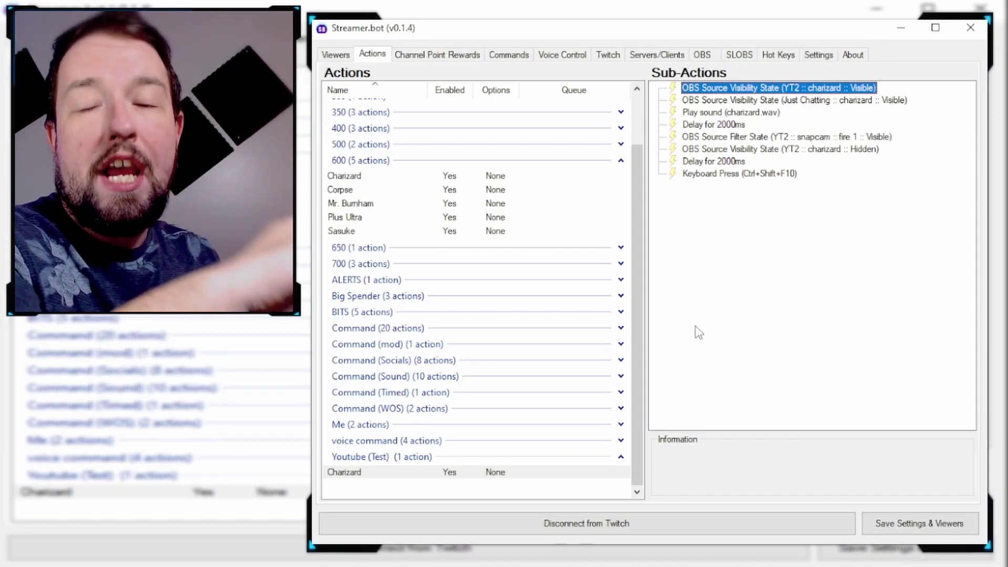
# Add a step setting snapcam's fire 1 filter to Hidden, then view the original 600 Charizard action.
pyautogui.rightClick(703, 220)
pyautogui.moveTo(733, 230)
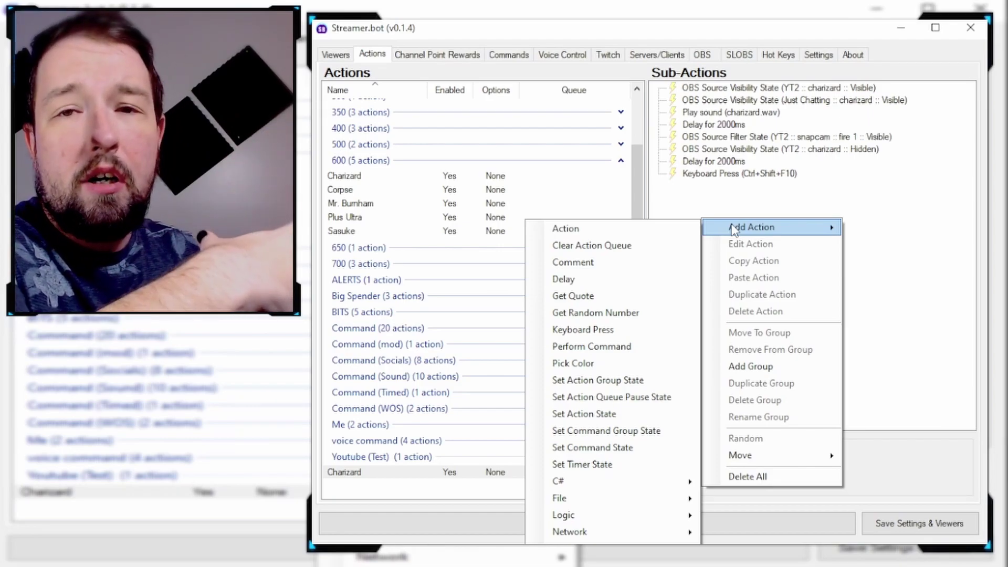
pyautogui.rightClick(735, 213)
pyautogui.click(704, 263)
pyautogui.rightClick(719, 417)
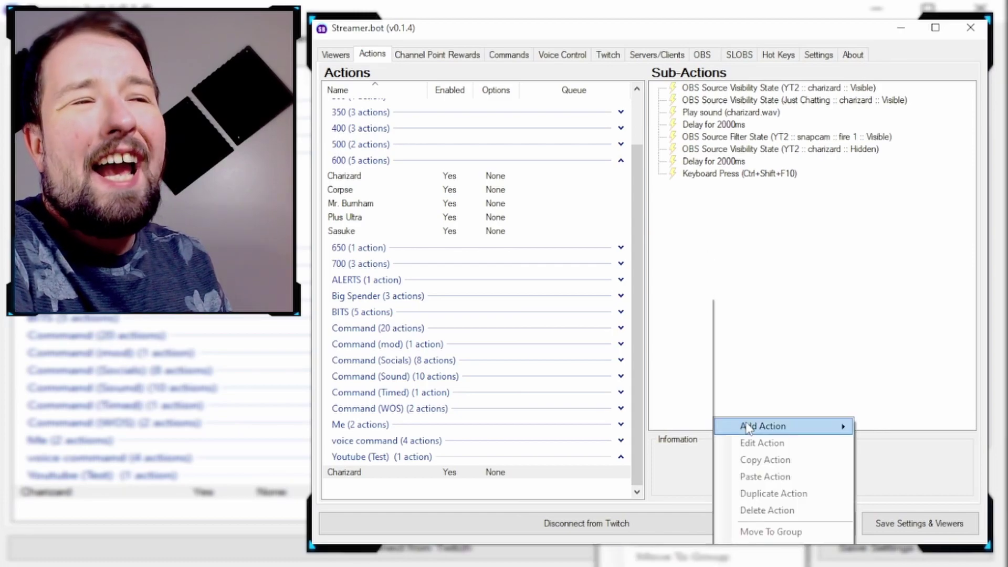
pyautogui.moveTo(750, 430)
pyautogui.moveTo(593, 558)
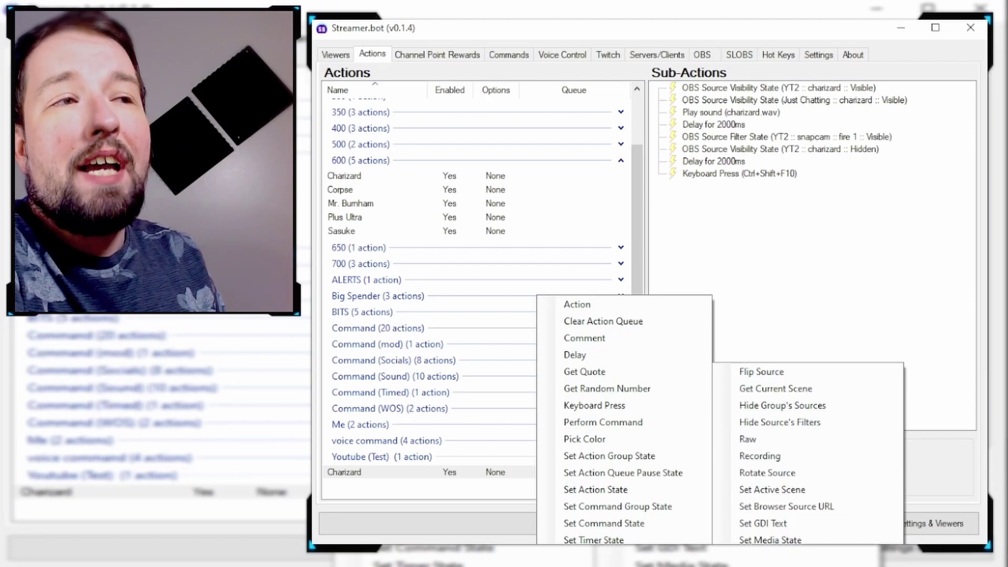
pyautogui.click(777, 557)
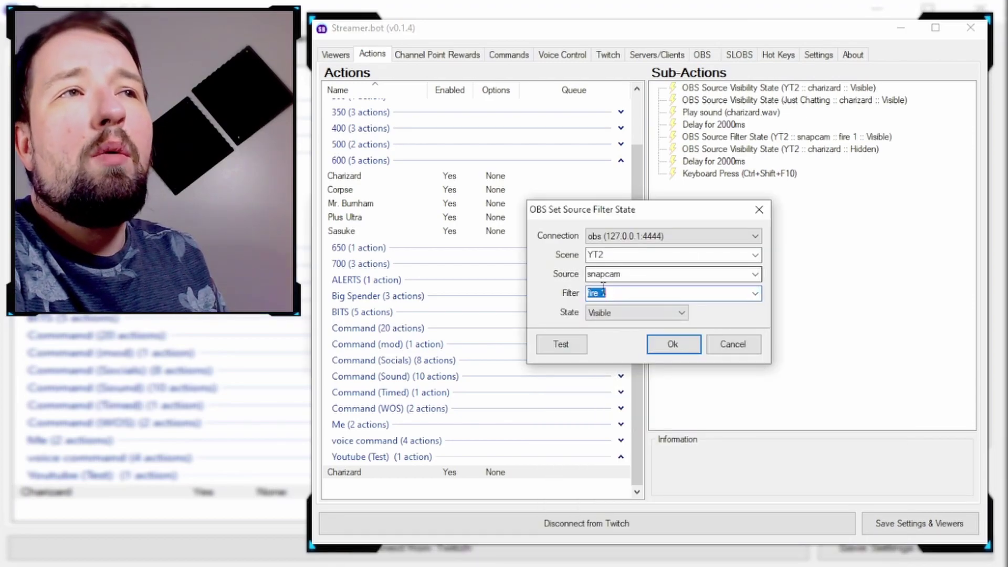
pyautogui.click(612, 315)
pyautogui.click(609, 332)
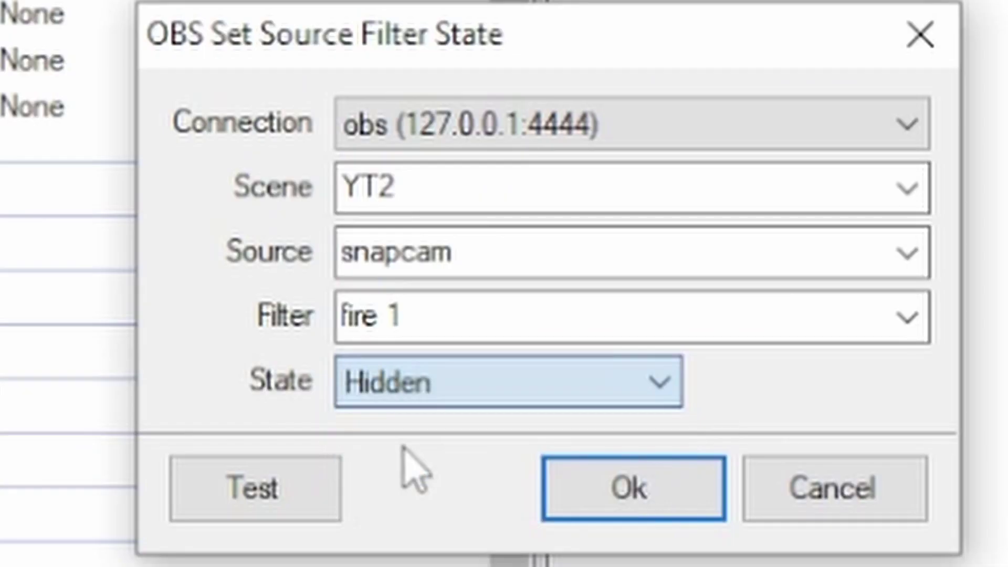
pyautogui.click(673, 344)
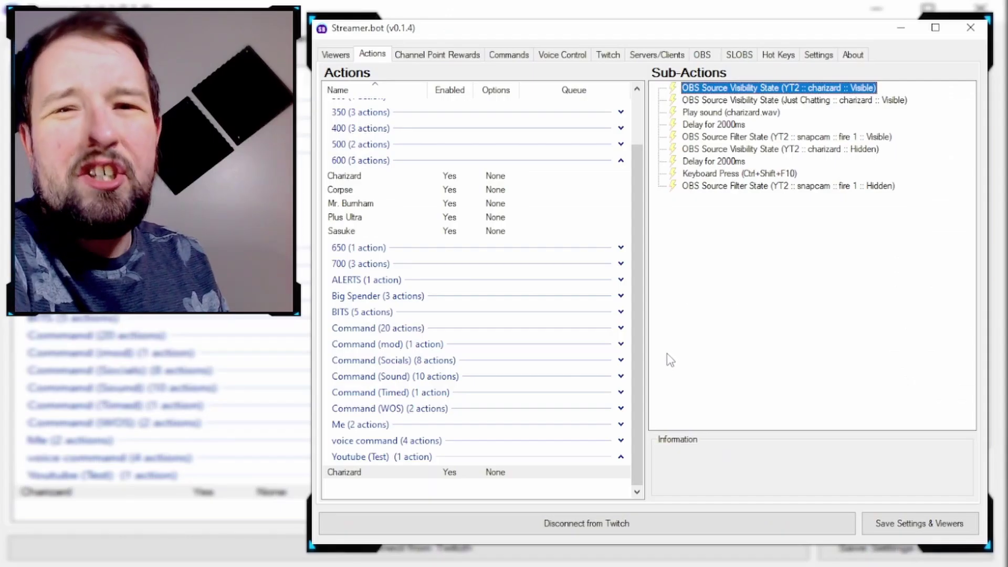
pyautogui.click(383, 178)
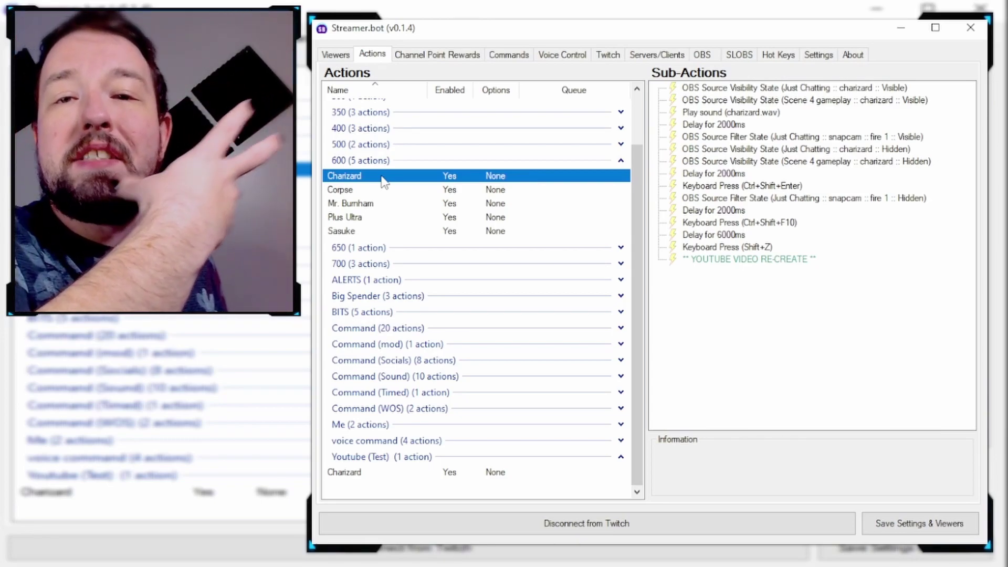
pyautogui.click(499, 472)
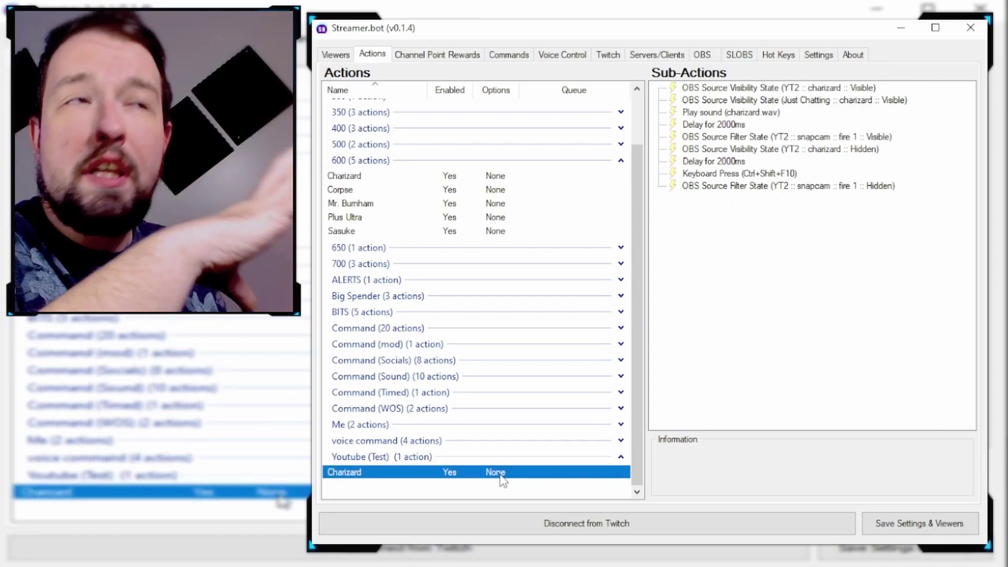
pyautogui.click(765, 88)
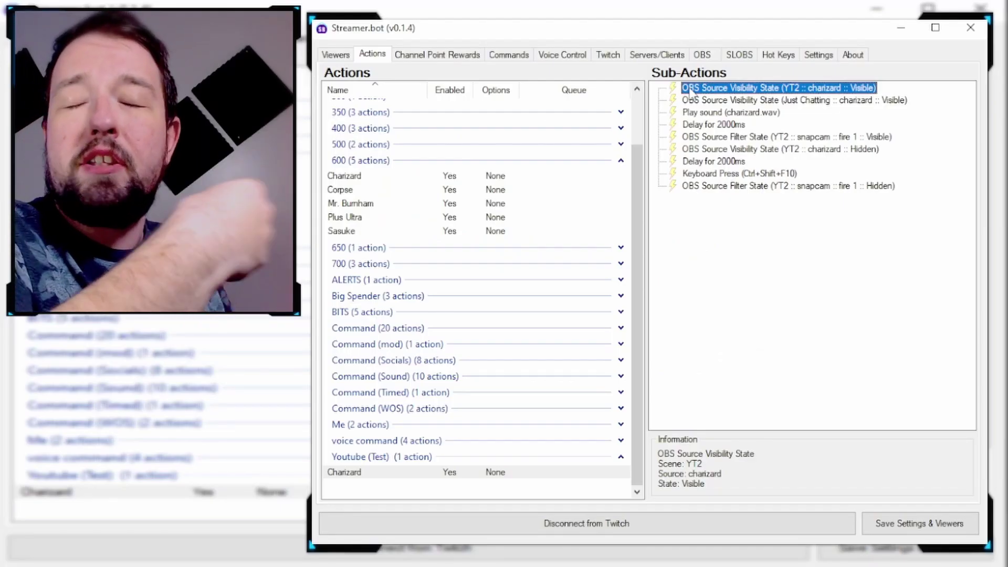
pyautogui.click(713, 113)
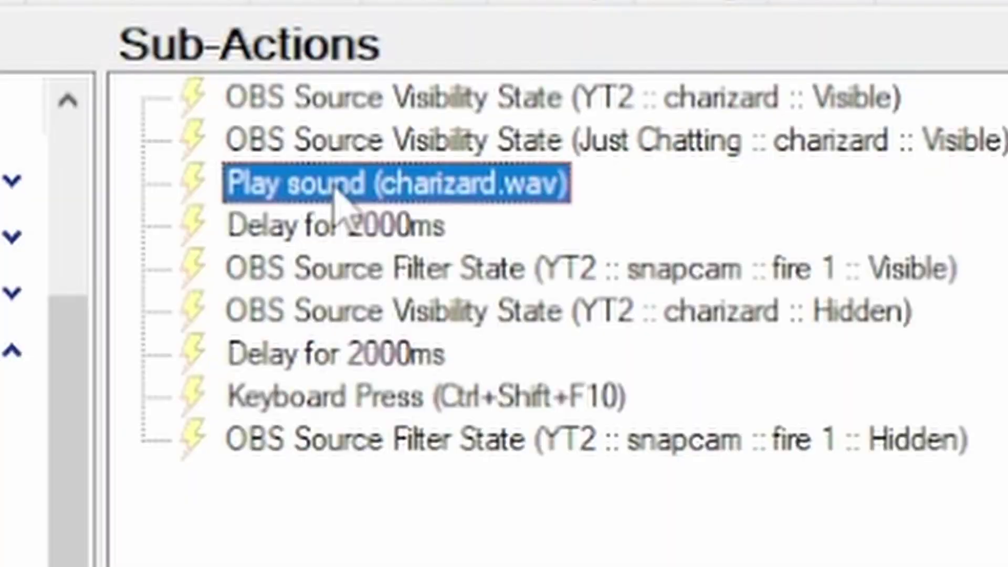
pyautogui.click(366, 231)
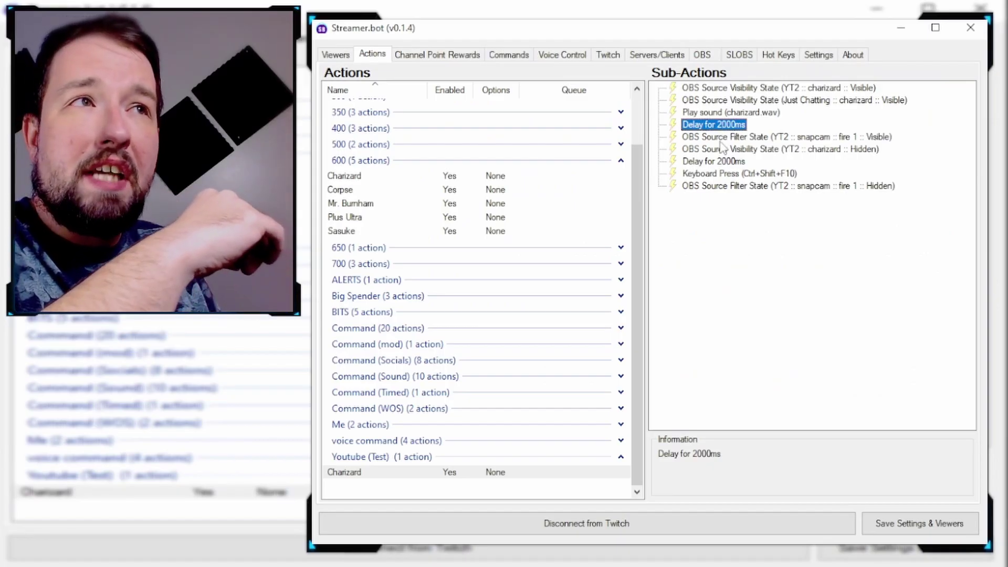
pyautogui.click(554, 243)
pyautogui.click(544, 212)
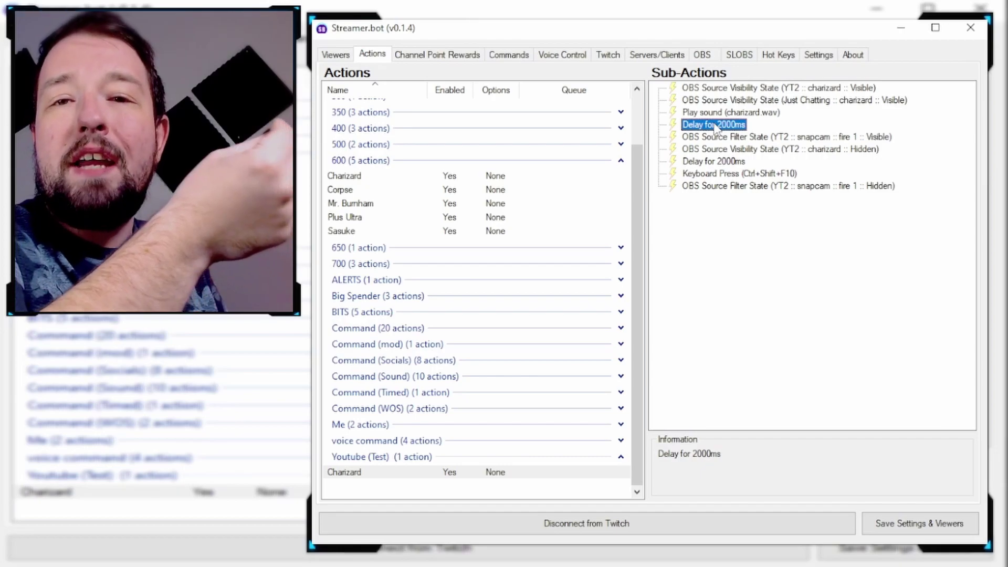
pyautogui.click(721, 137)
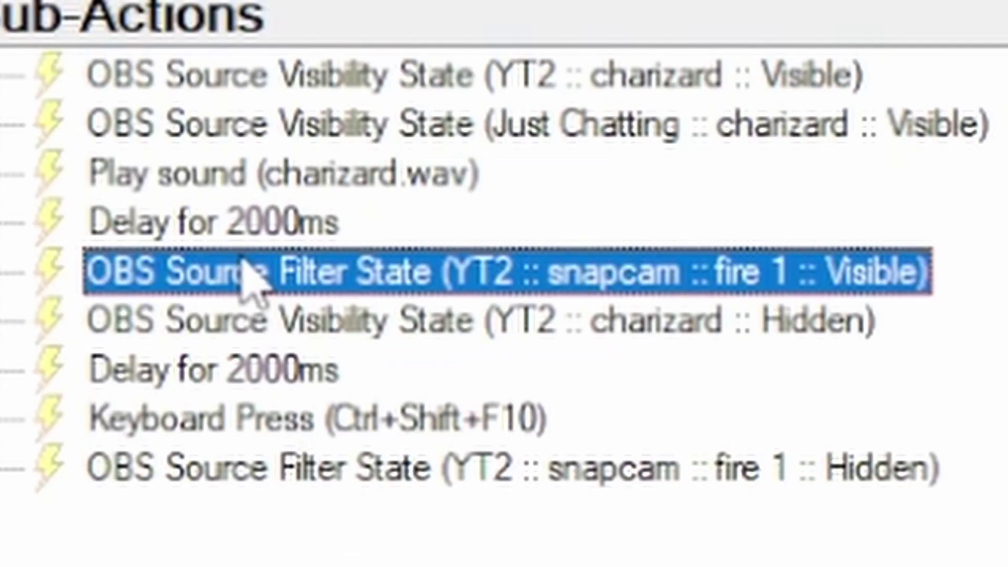
pyautogui.click(707, 321)
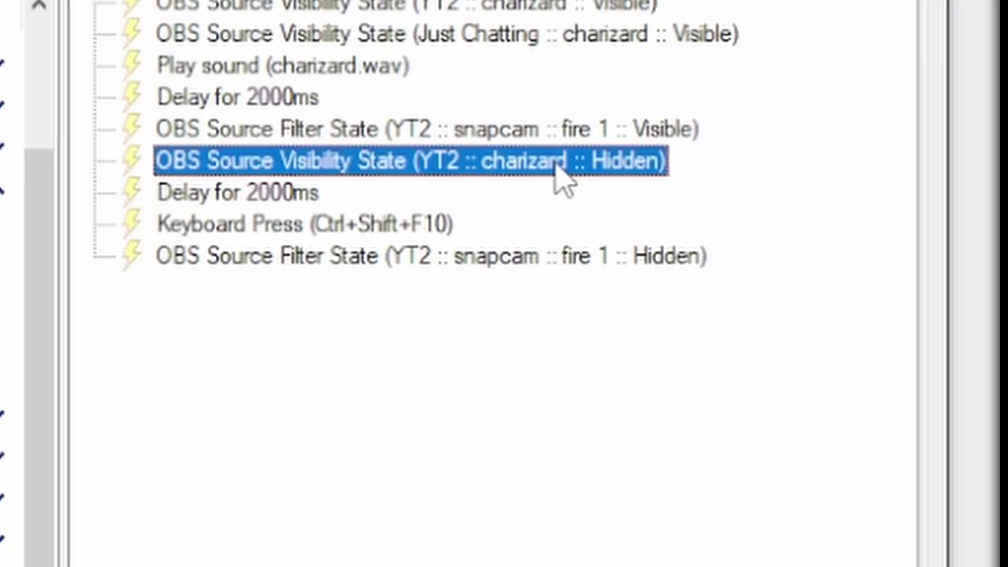
pyautogui.click(308, 192)
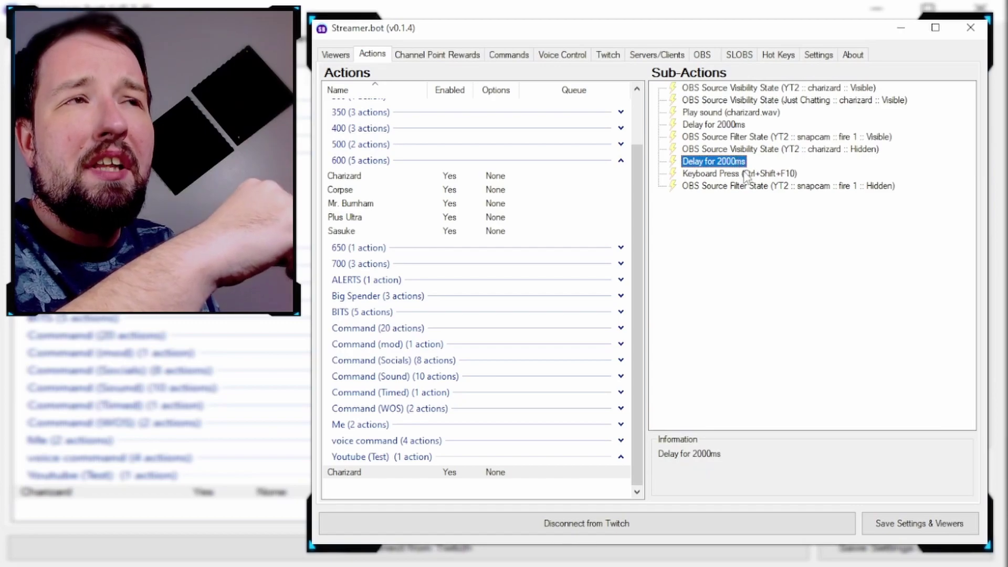
pyautogui.click(746, 175)
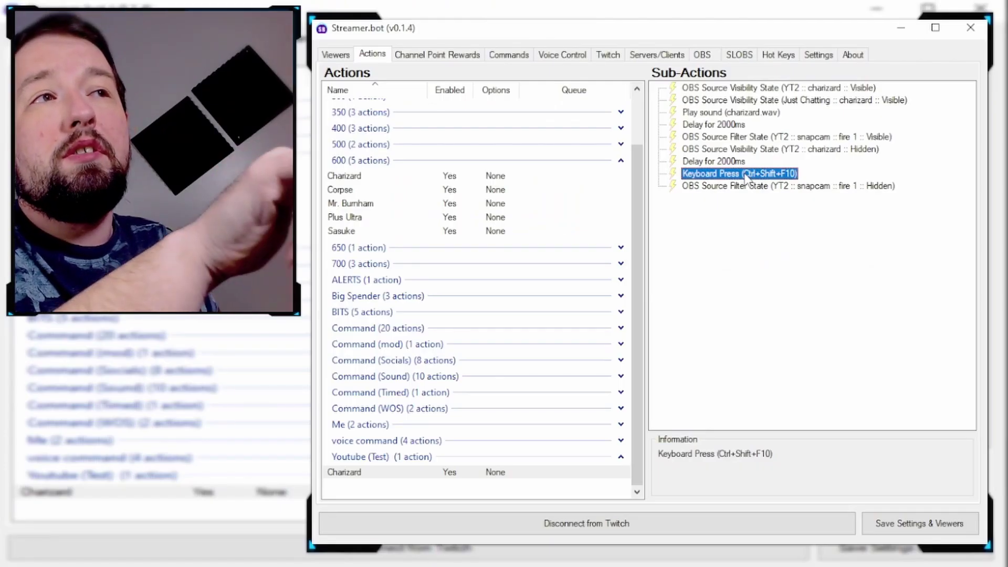
pyautogui.click(757, 189)
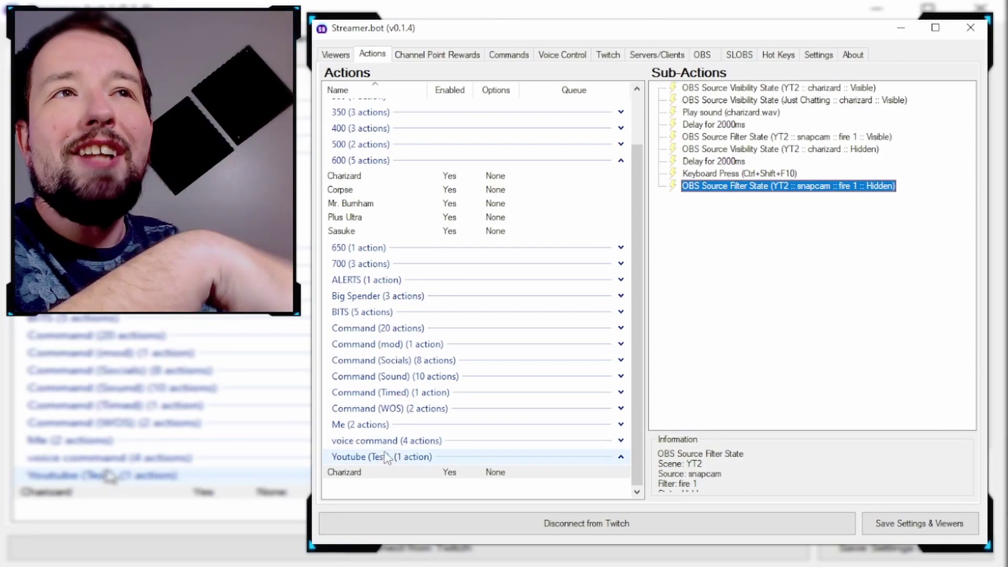
# Expand the Command group and select the !lurk action.
pyautogui.scroll(2, 399, 451)
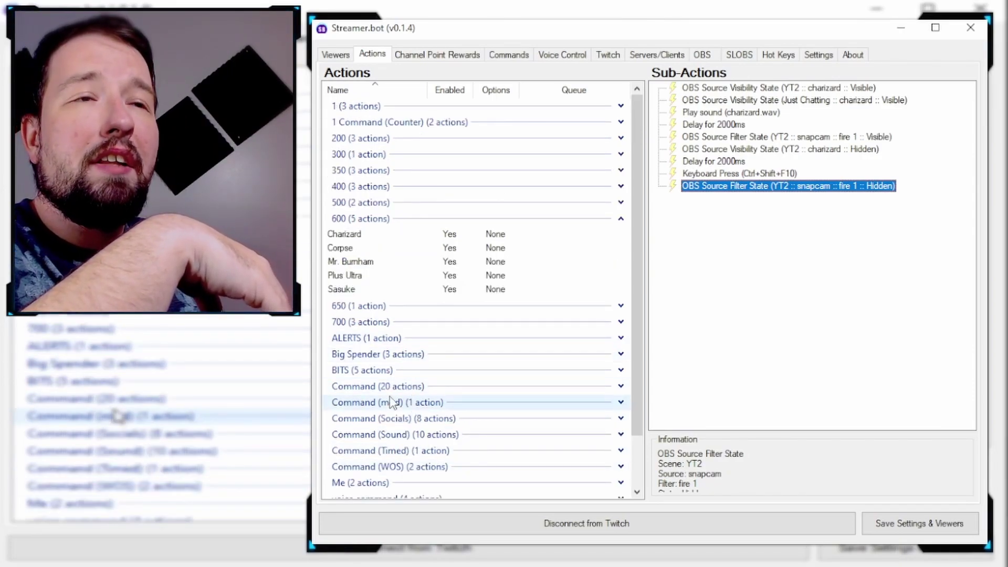
pyautogui.click(378, 386)
pyautogui.scroll(-2, 399, 420)
pyautogui.click(369, 433)
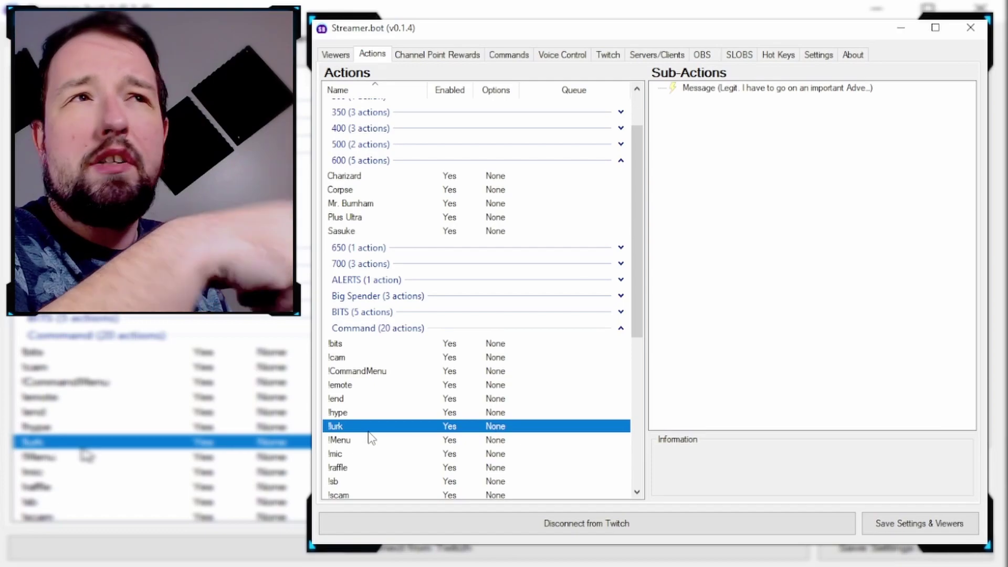
# Add a Message sub-action sent as Bot and begin entering its text.
pyautogui.rightClick(728, 173)
pyautogui.moveTo(744, 176)
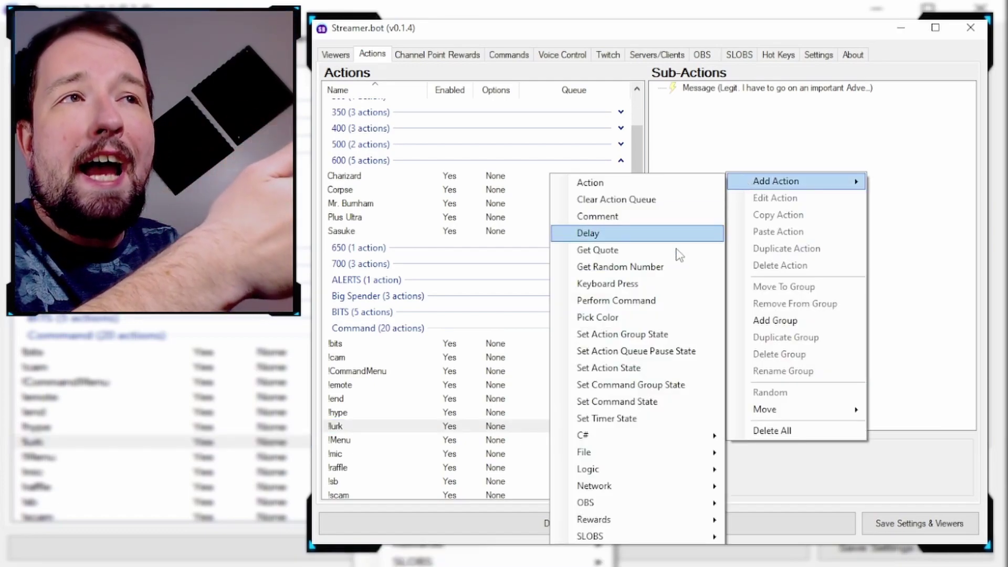
pyautogui.moveTo(651, 554)
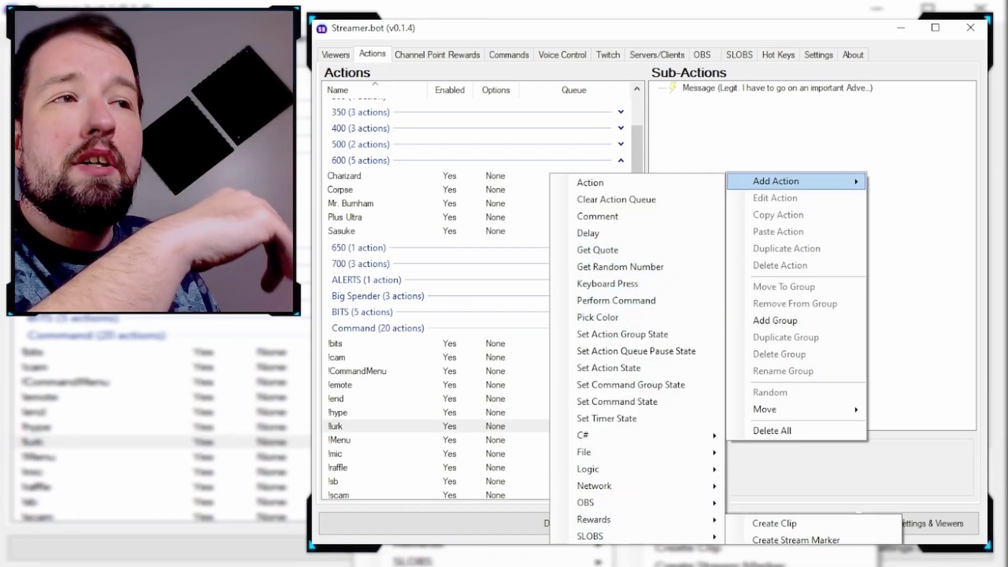
pyautogui.click(777, 557)
pyautogui.click(626, 226)
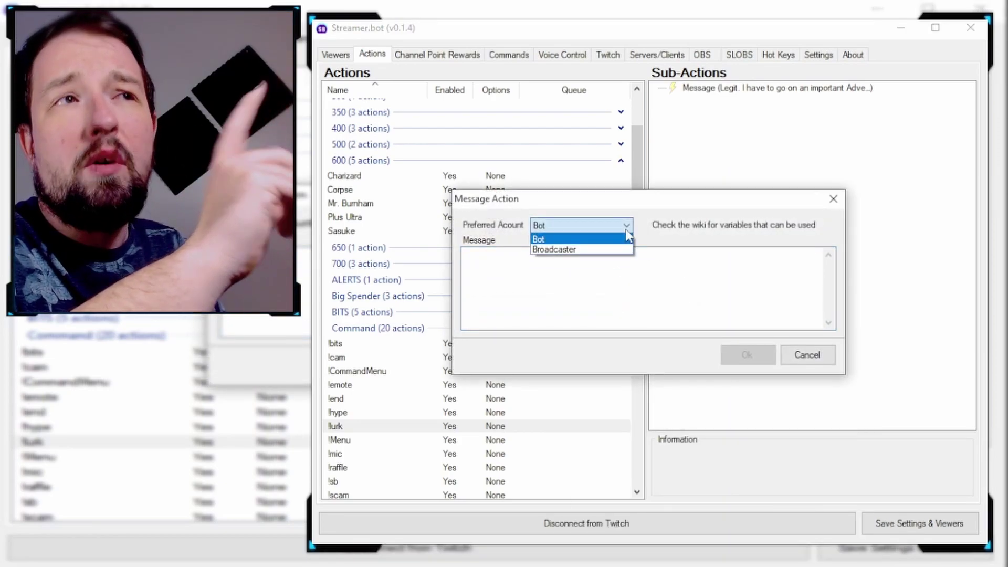
pyautogui.click(621, 274)
pyautogui.click(617, 274)
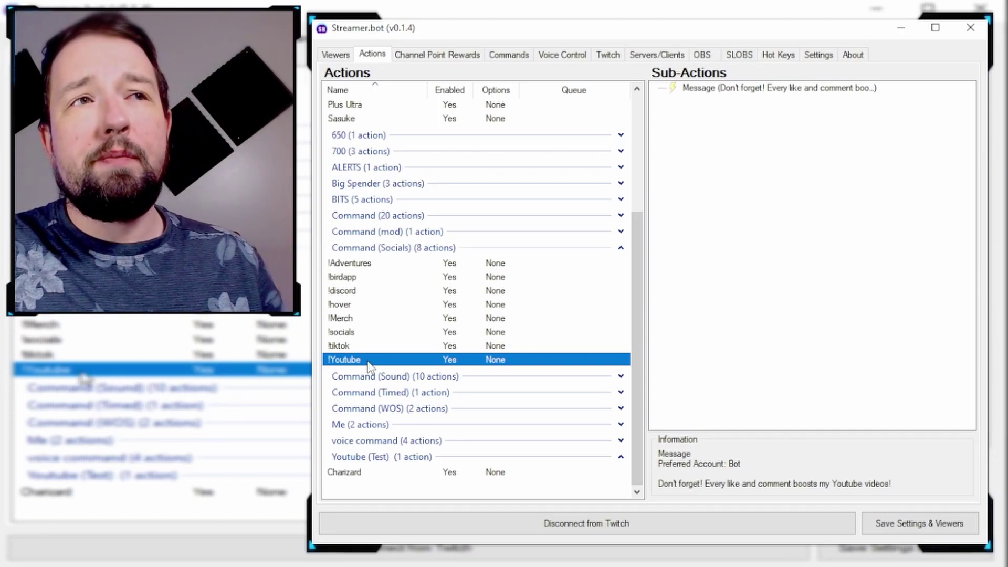
# Open the !Youtube chat message, clear its text, then cancel without saving.
pyautogui.click(722, 90)
pyautogui.doubleClick(723, 95)
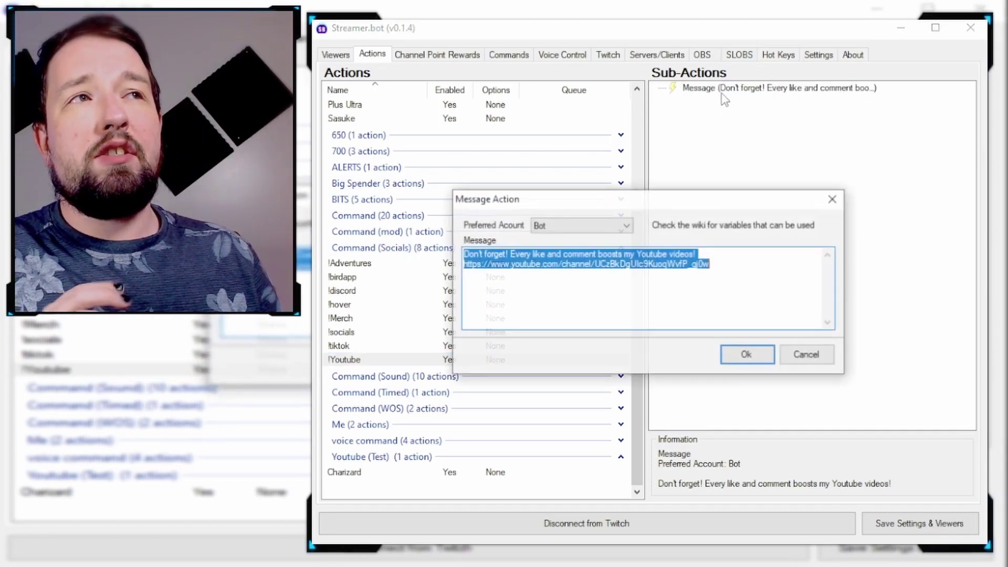
pyautogui.click(688, 278)
pyautogui.hotkey('ctrl', 'a')
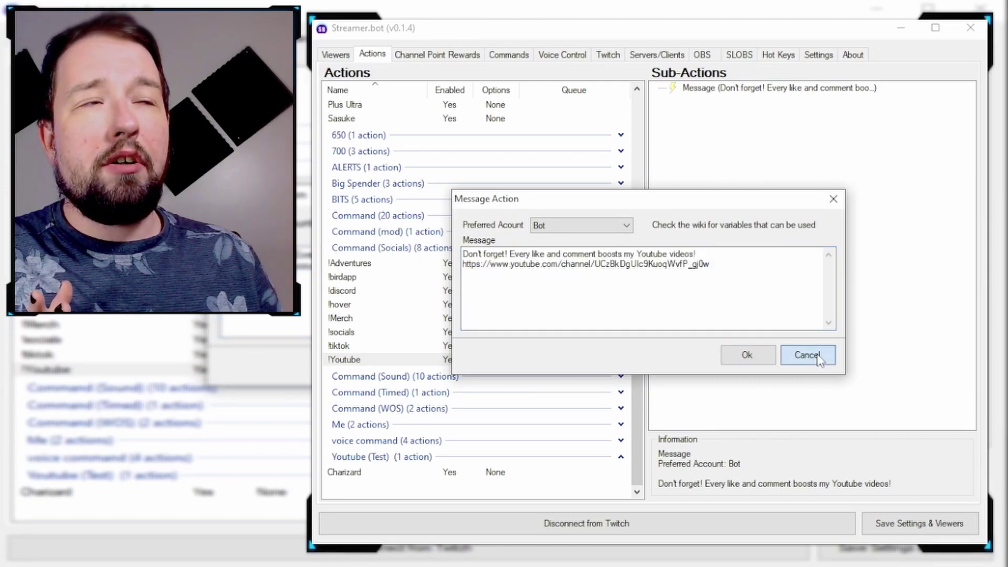
pyautogui.press('BackSpace')
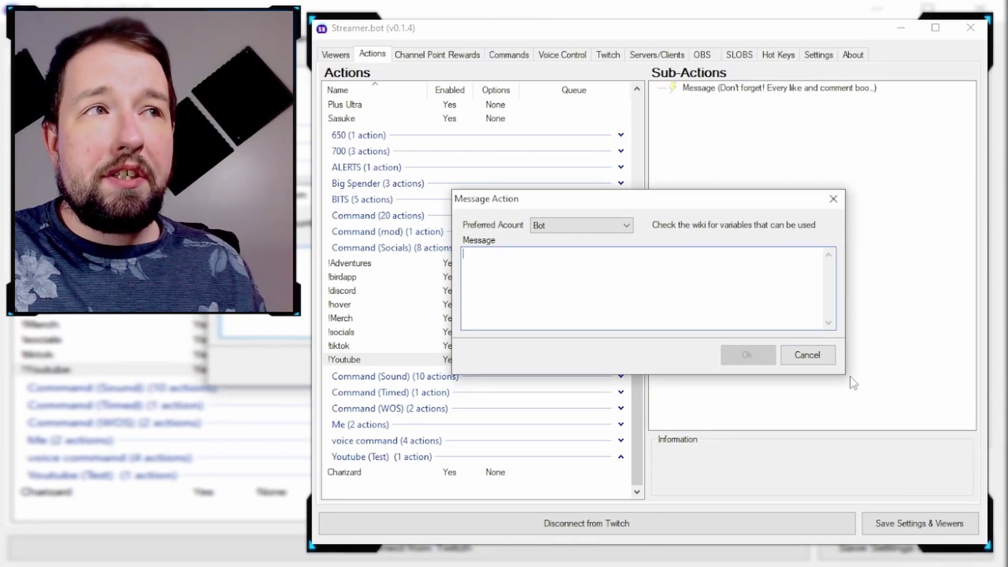
pyautogui.click(807, 355)
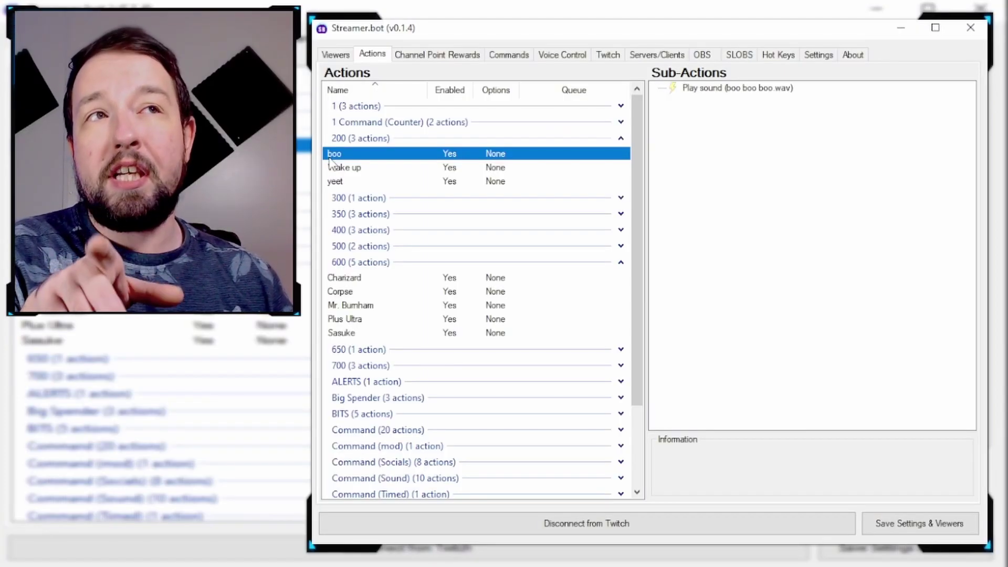
# Add a Play Sound sub-action to the action.
pyautogui.click(754, 97)
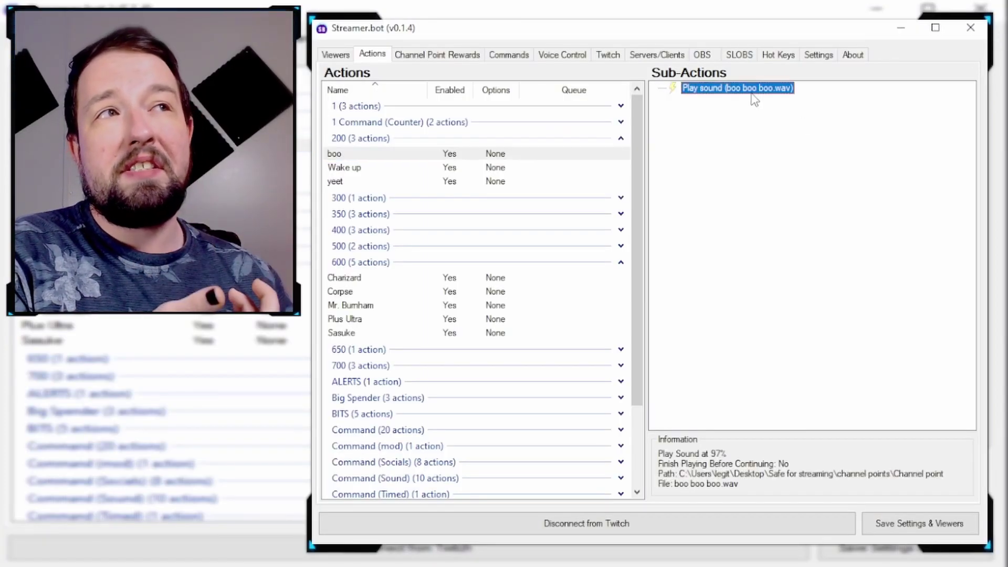
pyautogui.click(714, 134)
pyautogui.rightClick(714, 135)
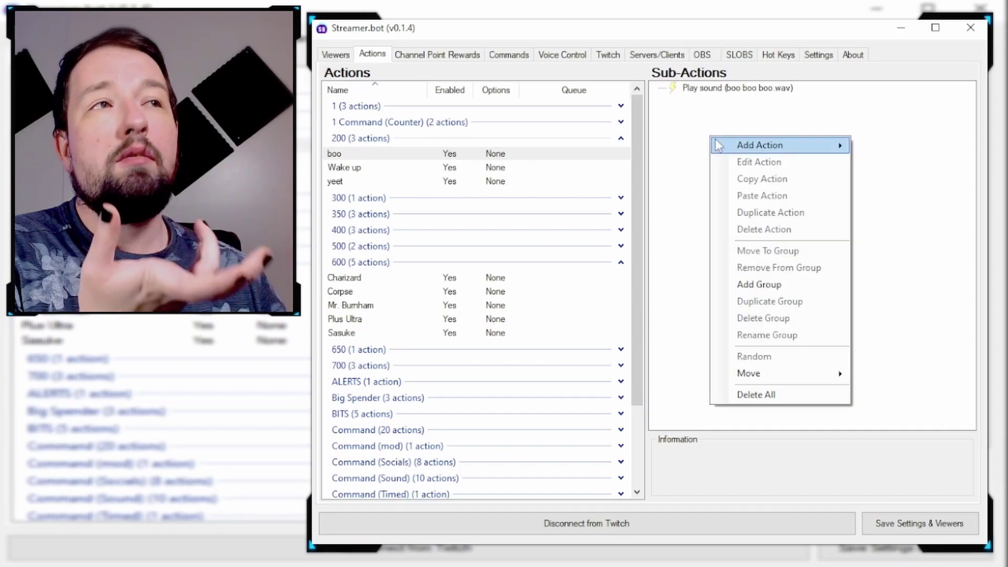
pyautogui.moveTo(723, 146)
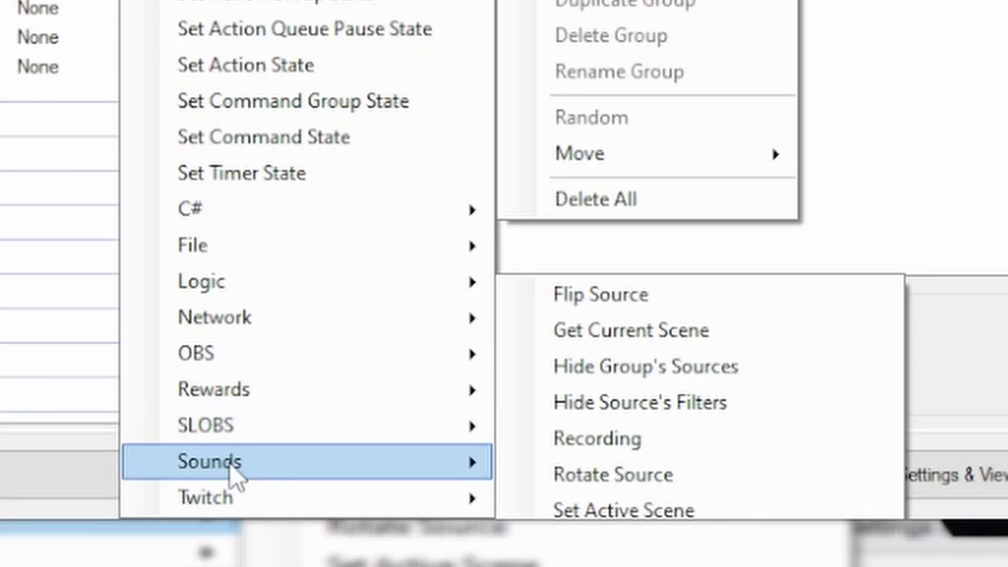
pyautogui.moveTo(586, 522)
pyautogui.click(604, 467)
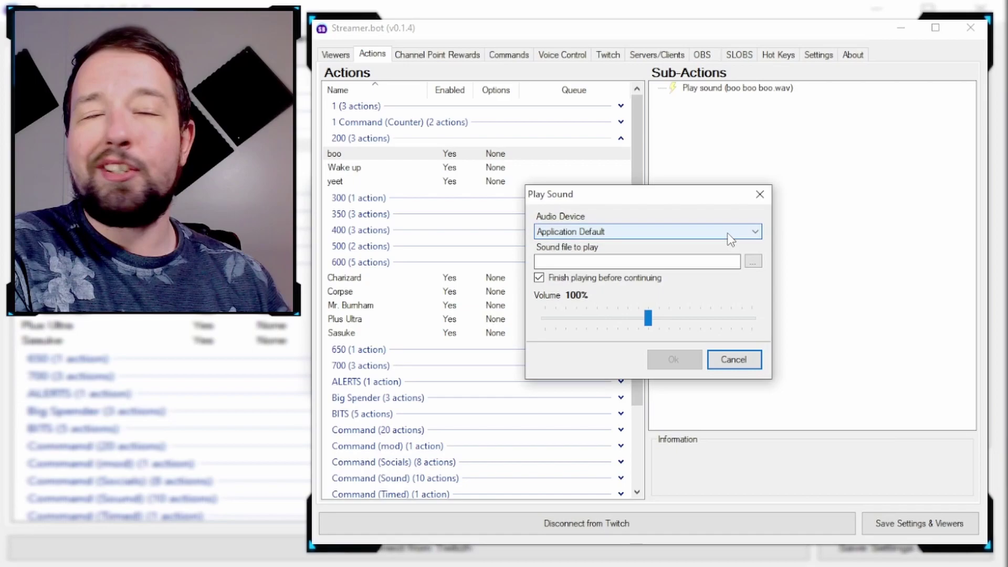
# Play Strike! on Sample (TC-Helicon GoXLR) at 80% volume without waiting to finish.
pyautogui.click(726, 232)
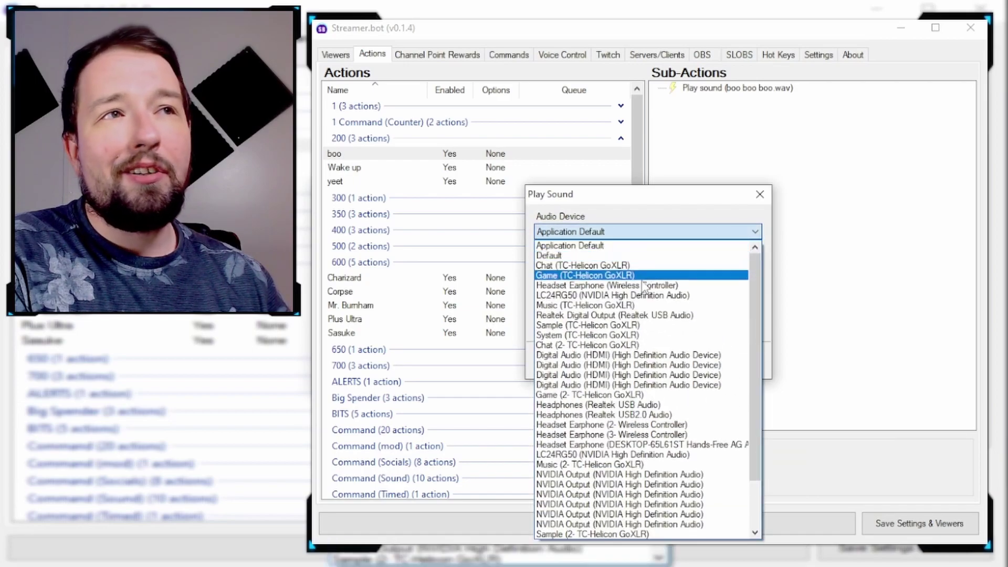
pyautogui.click(562, 329)
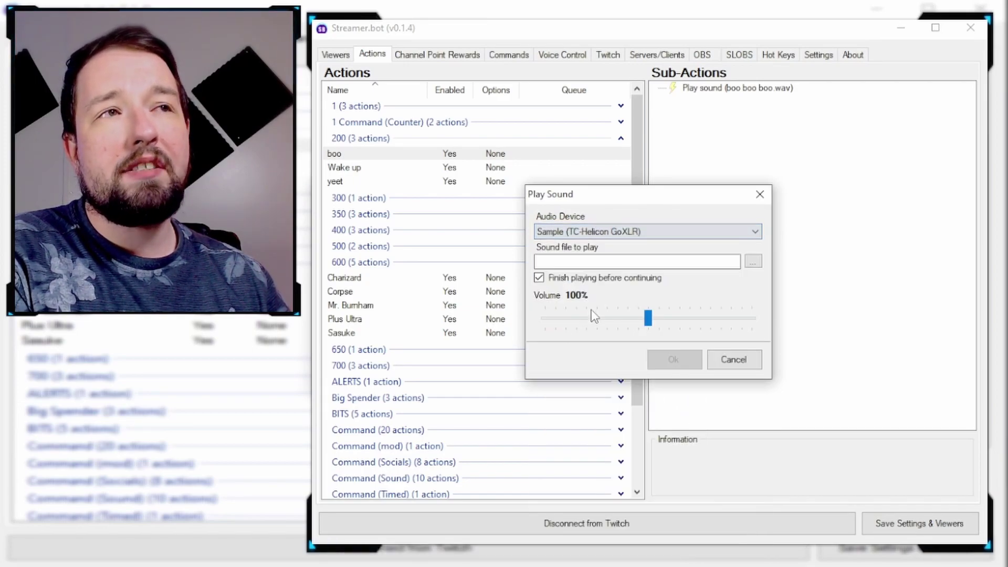
pyautogui.click(752, 261)
pyautogui.doubleClick(610, 379)
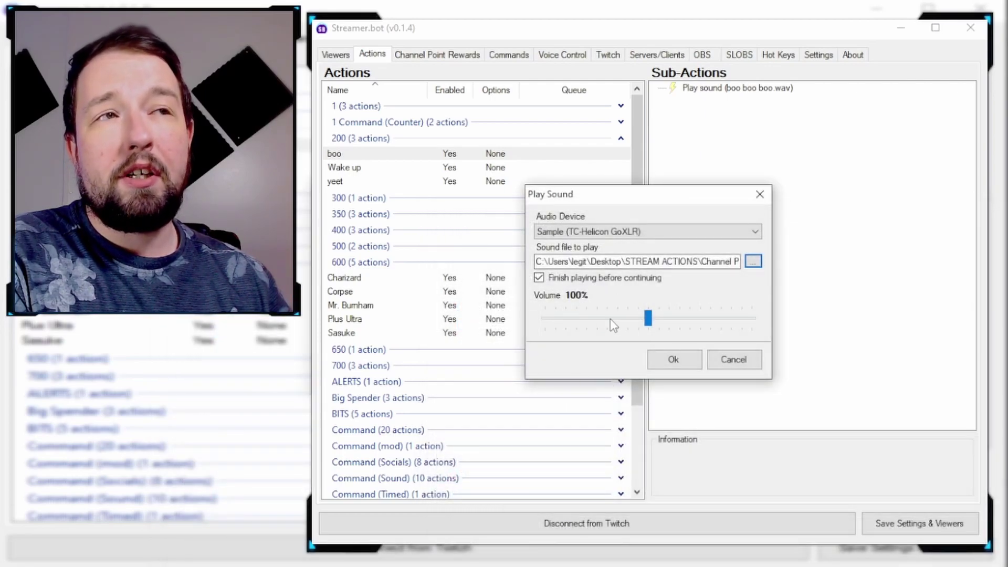
pyautogui.click(610, 319)
pyautogui.click(564, 283)
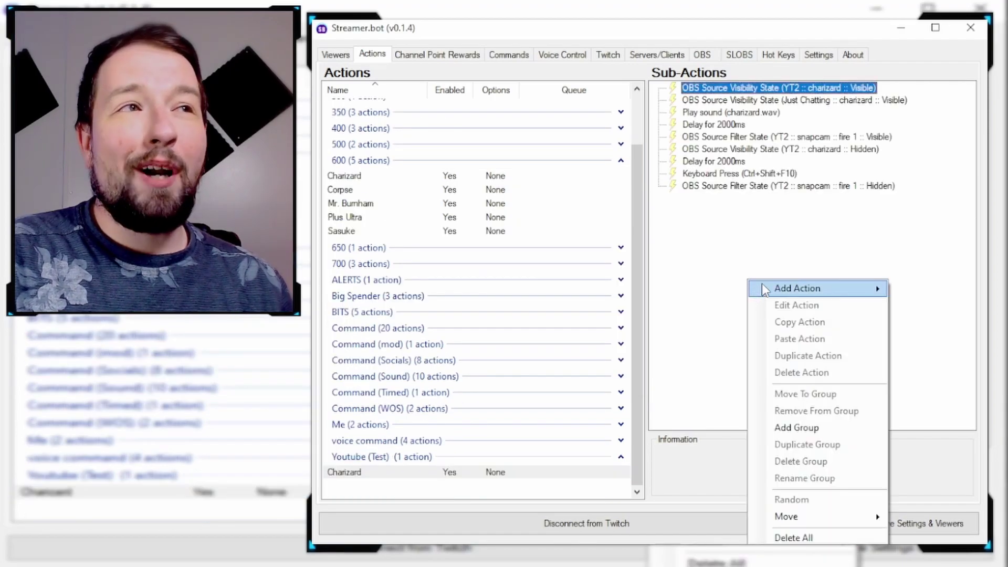
# Add a 2000ms Delay step to the Charizard action.
pyautogui.moveTo(762, 288)
pyautogui.click(609, 340)
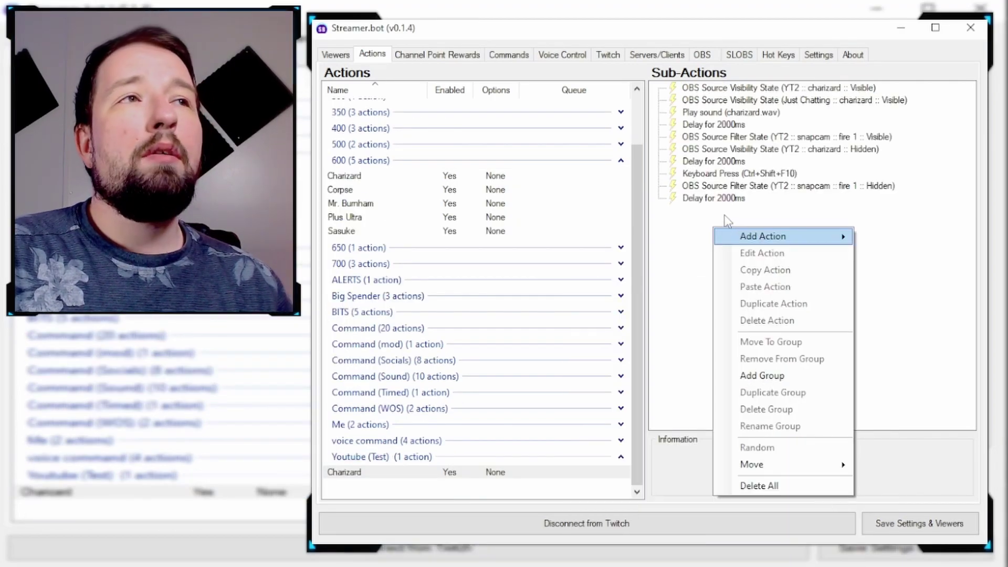
pyautogui.click(702, 241)
pyautogui.click(699, 200)
pyautogui.click(718, 234)
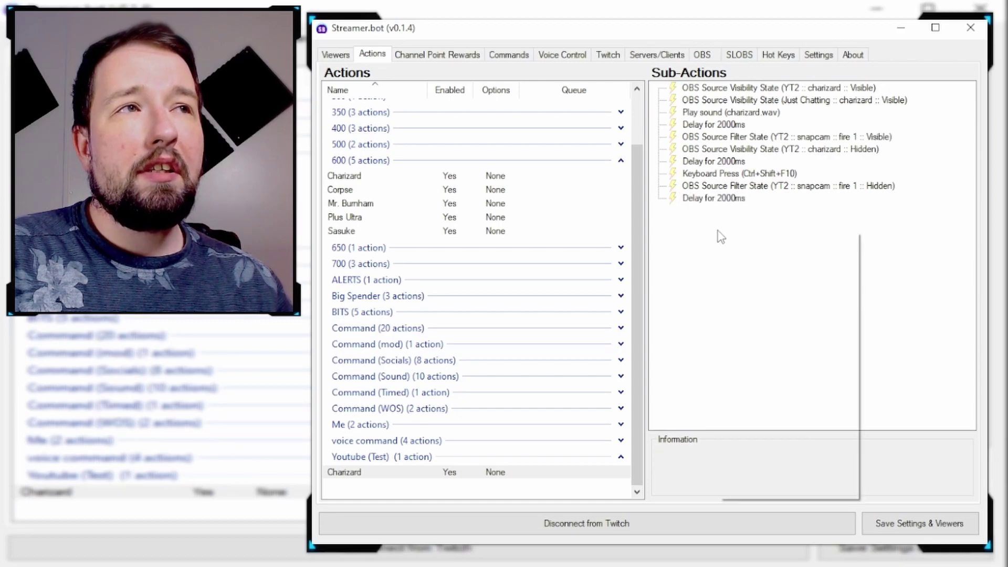
# Add a Ctrl+Shift+H Keyboard Press step after the delay.
pyautogui.rightClick(702, 266)
pyautogui.moveTo(741, 274)
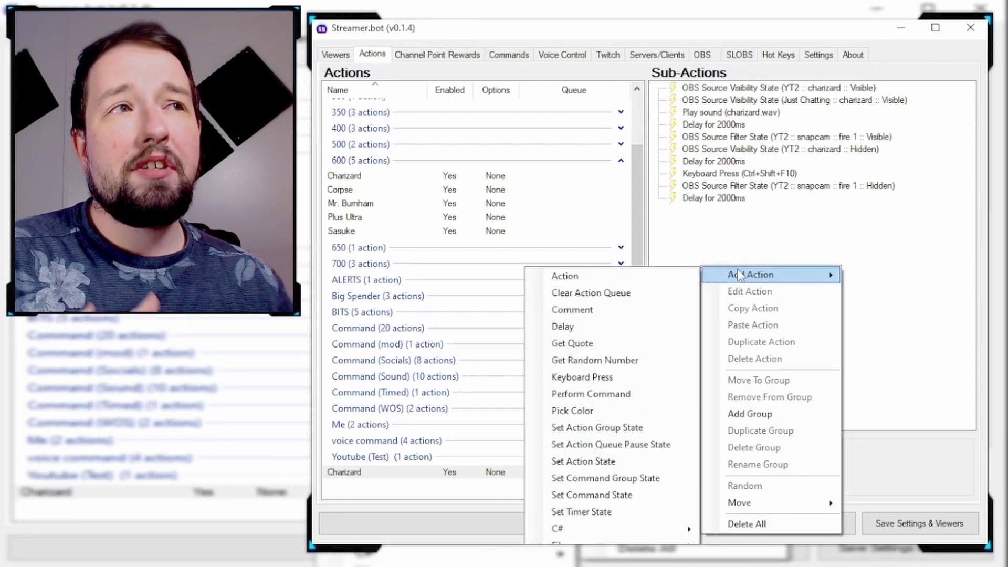
pyautogui.click(734, 248)
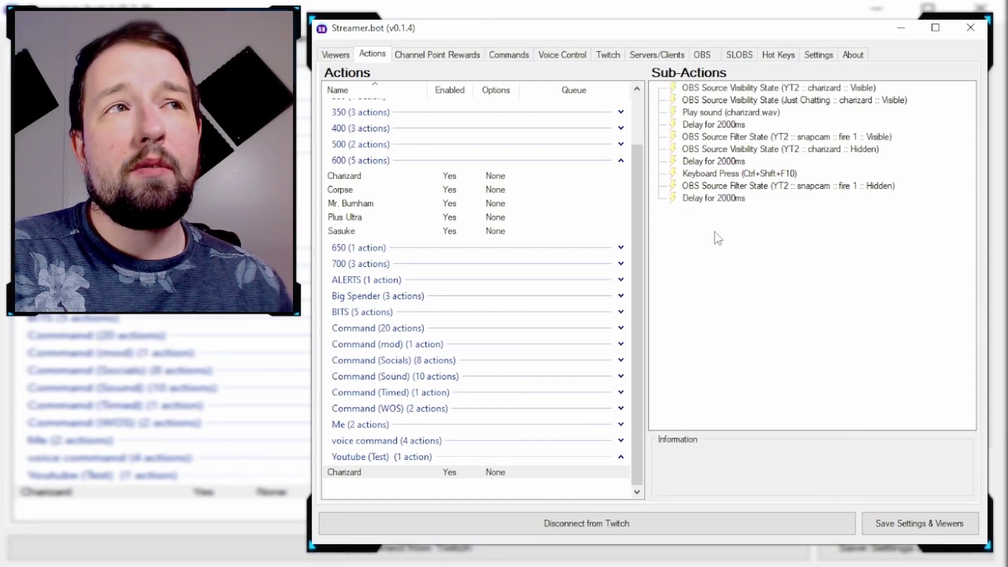
pyautogui.rightClick(716, 418)
pyautogui.moveTo(736, 426)
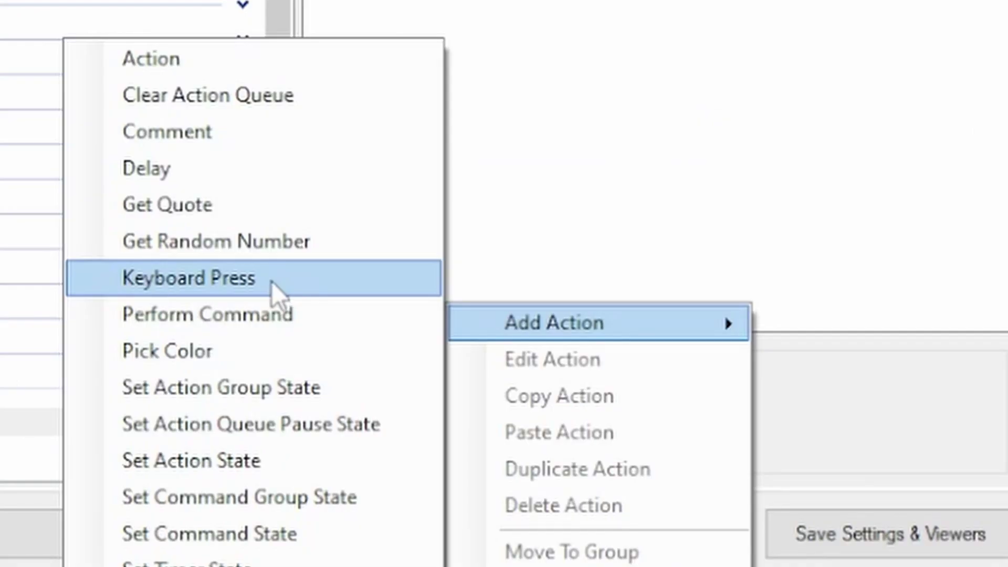
pyautogui.click(272, 281)
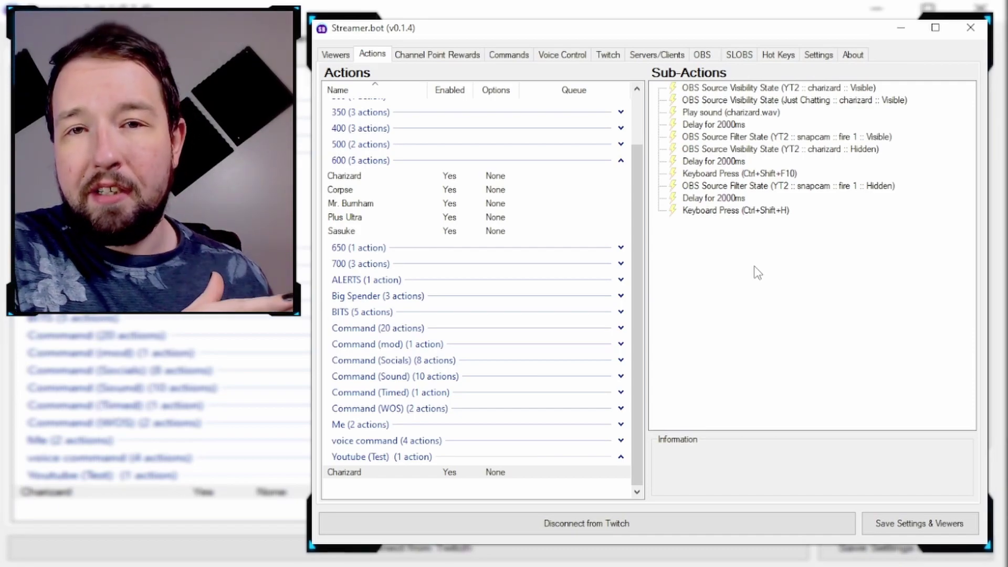
pyautogui.rightClick(757, 272)
# Add a 6000ms Delay step to the Charizard action.
pyautogui.moveTo(803, 275)
pyautogui.click(677, 327)
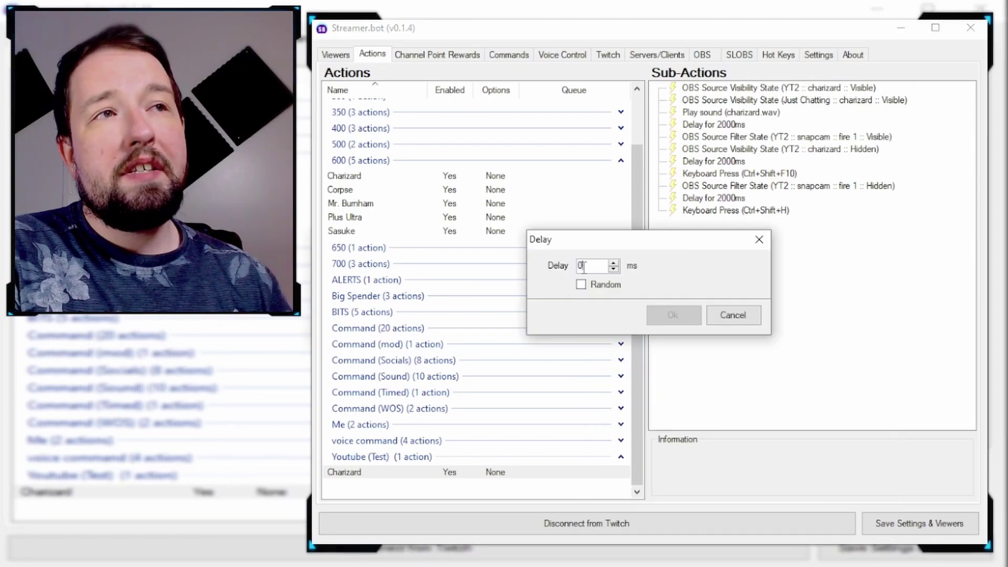
pyautogui.write('6000')
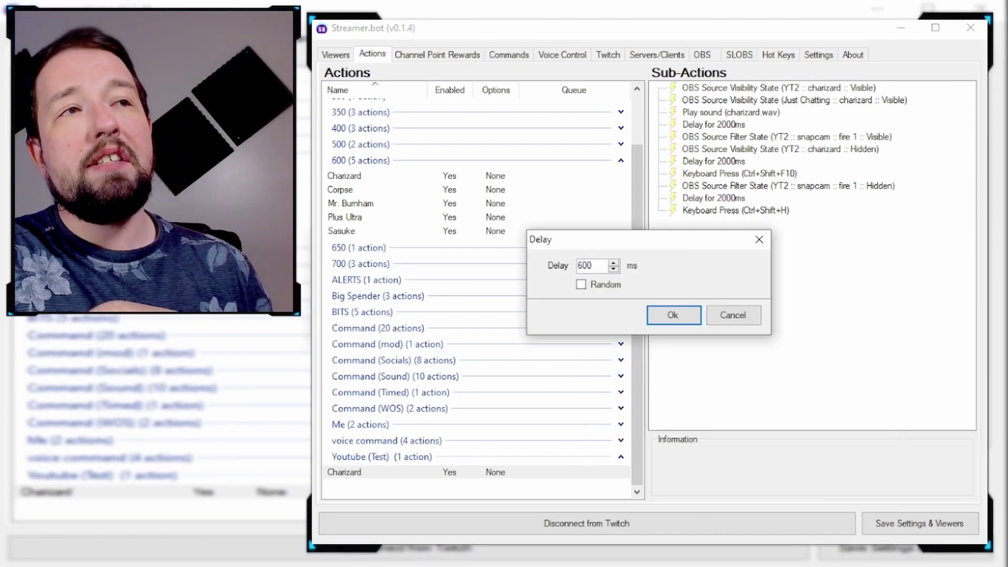
pyautogui.press('Return')
# Add a Keyboard Press step sending Shift+Z after the delay.
pyautogui.rightClick(723, 244)
pyautogui.moveTo(745, 252)
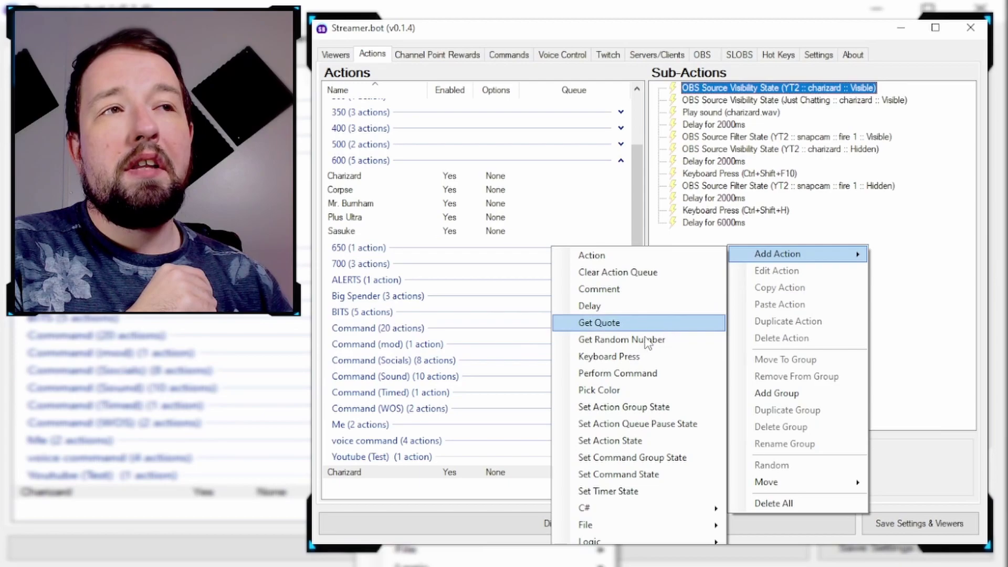
pyautogui.click(597, 356)
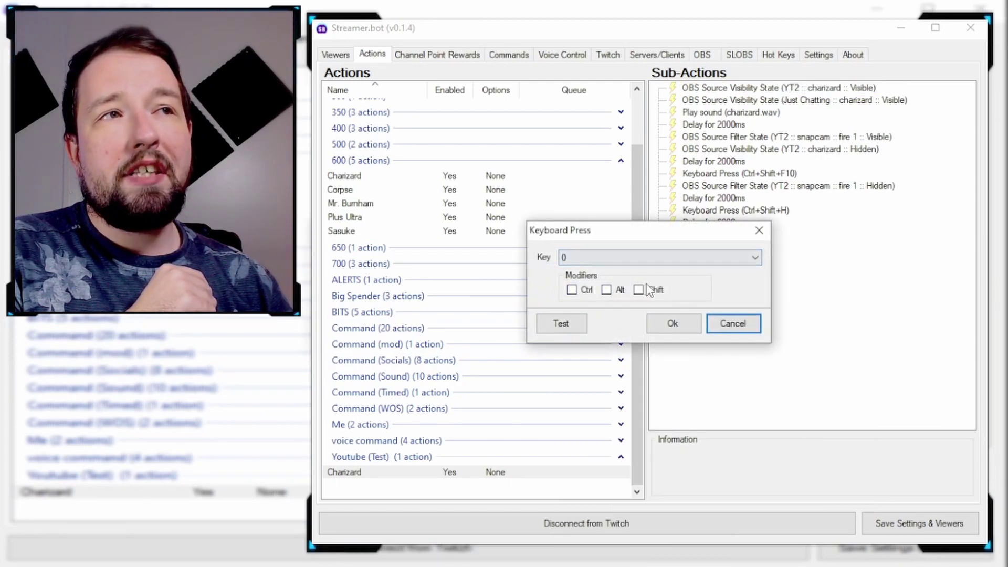
pyautogui.click(635, 258)
pyautogui.scroll(-15, 614, 360)
pyautogui.scroll(12, 616, 511)
pyautogui.scroll(1, 618, 498)
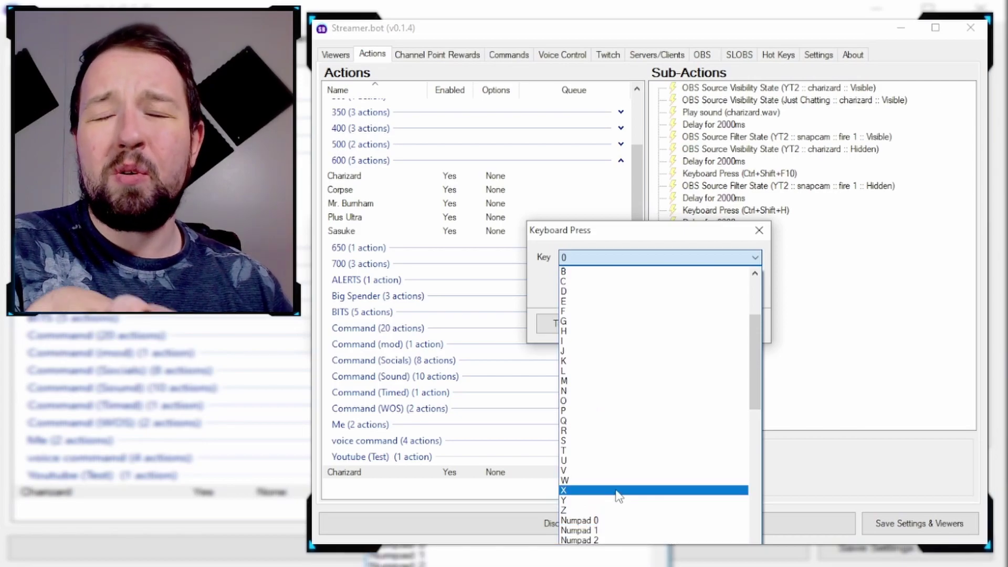
pyautogui.scroll(3, 618, 497)
pyautogui.scroll(-1, 619, 497)
pyautogui.scroll(-1, 619, 497)
pyautogui.click(618, 530)
pyautogui.click(673, 317)
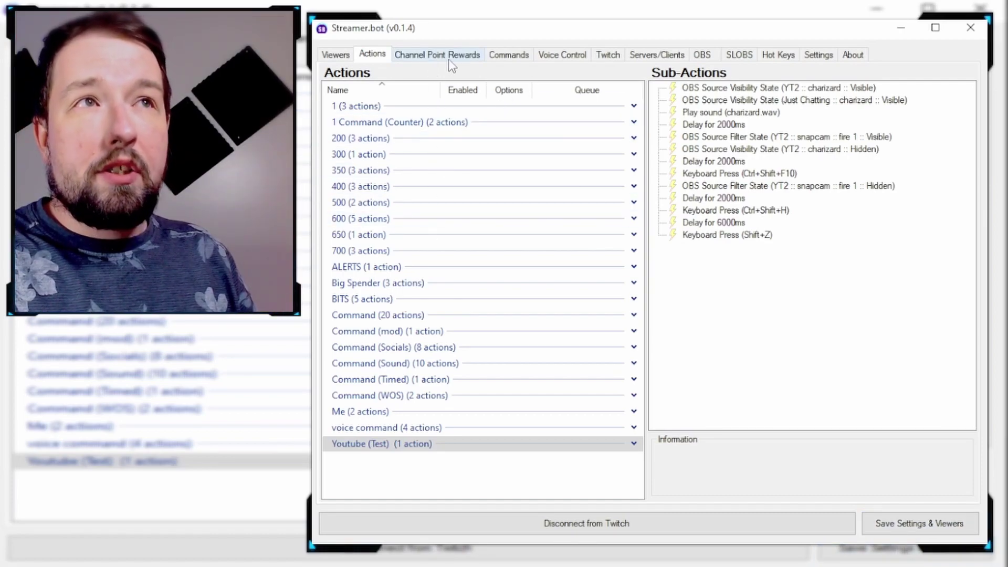
# Add a new channel point reward titled 'Charizard Test'.
pyautogui.click(449, 57)
pyautogui.rightClick(568, 140)
pyautogui.click(574, 147)
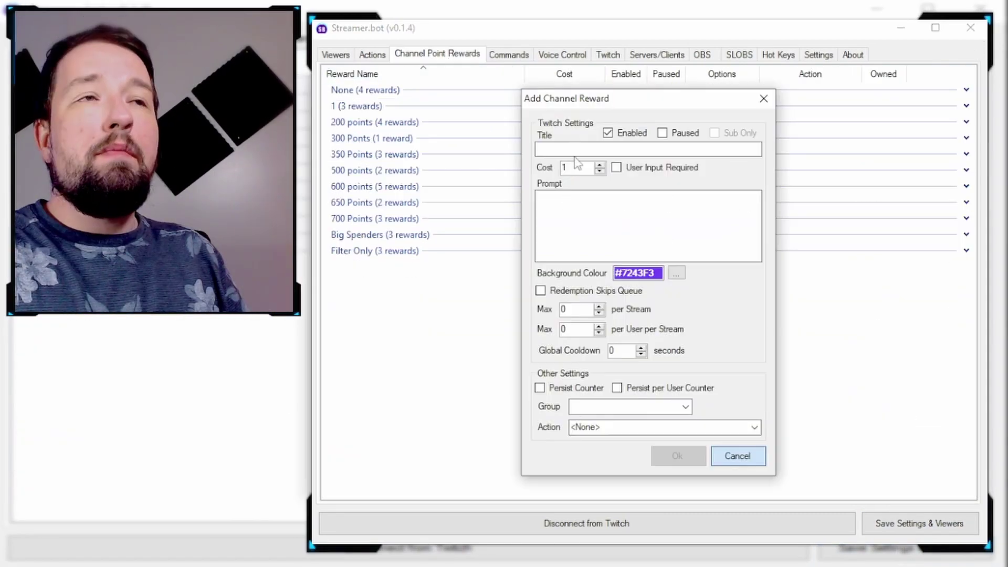
pyautogui.click(574, 147)
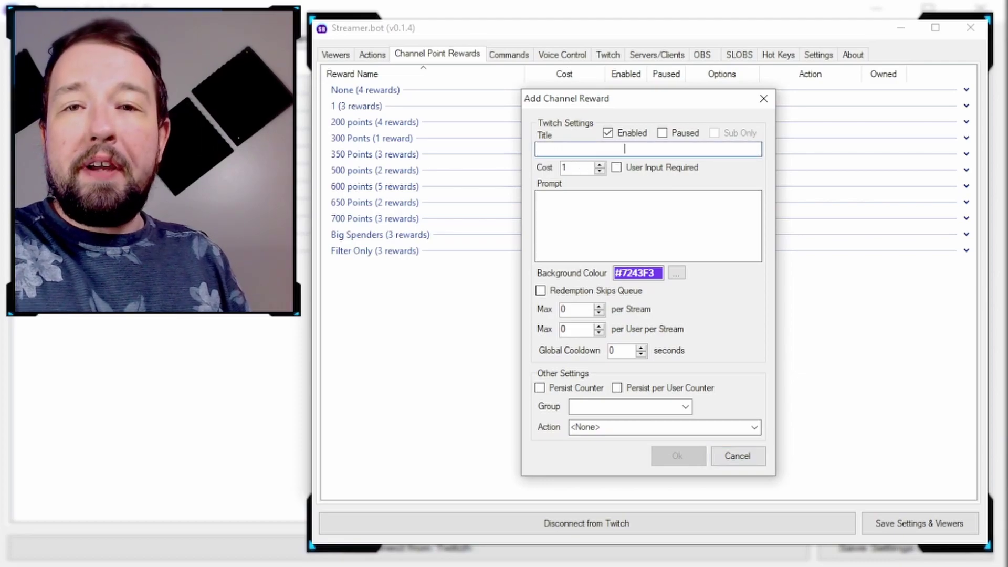
pyautogui.write('Chaniza')
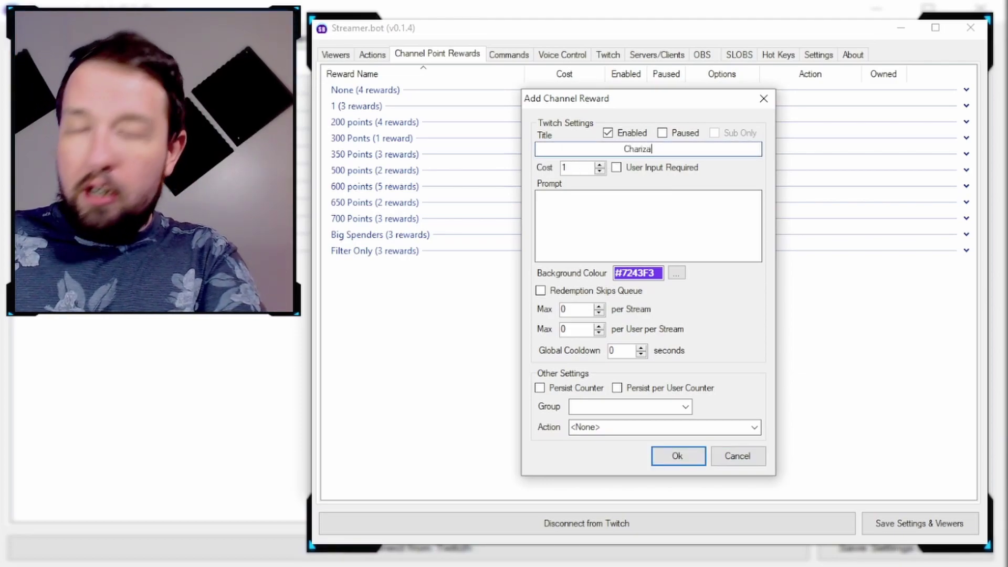
pyautogui.write('rd Test')
# Set the reward's cost to 1.
pyautogui.doubleClick(577, 171)
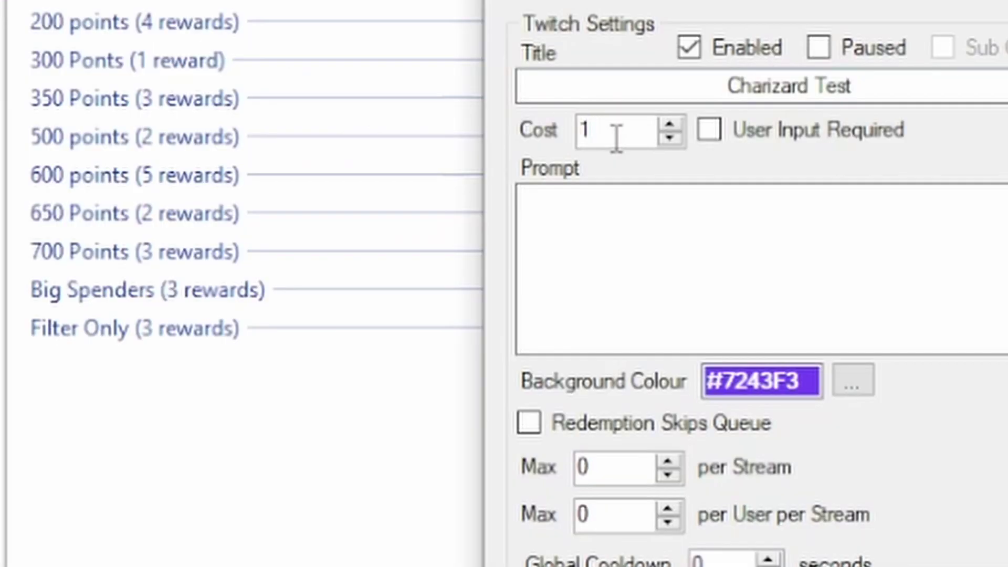
pyautogui.press('BackSpace')
pyautogui.write('500')
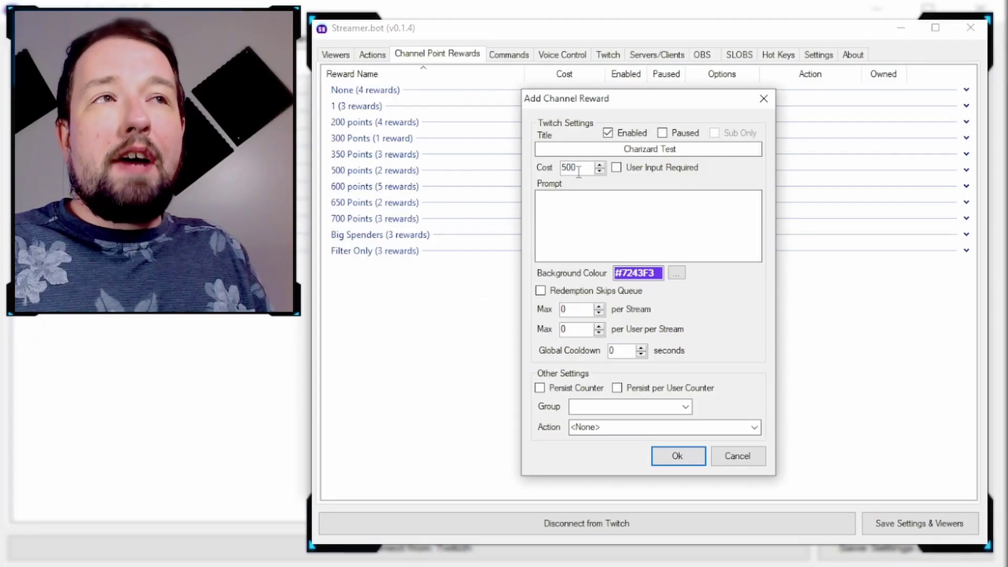
pyautogui.click(572, 169)
pyautogui.write('1')
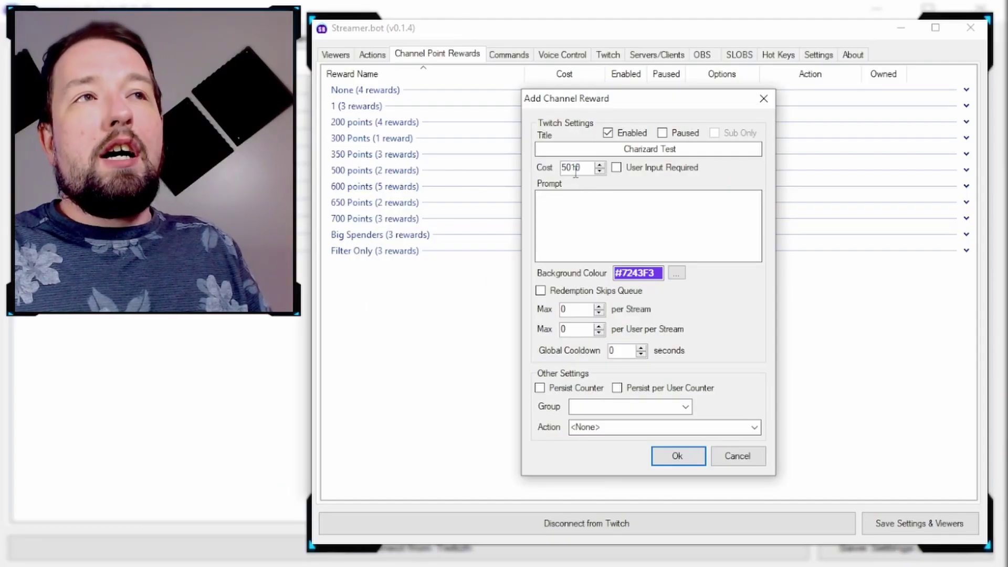
pyautogui.write('0')
pyautogui.click(620, 195)
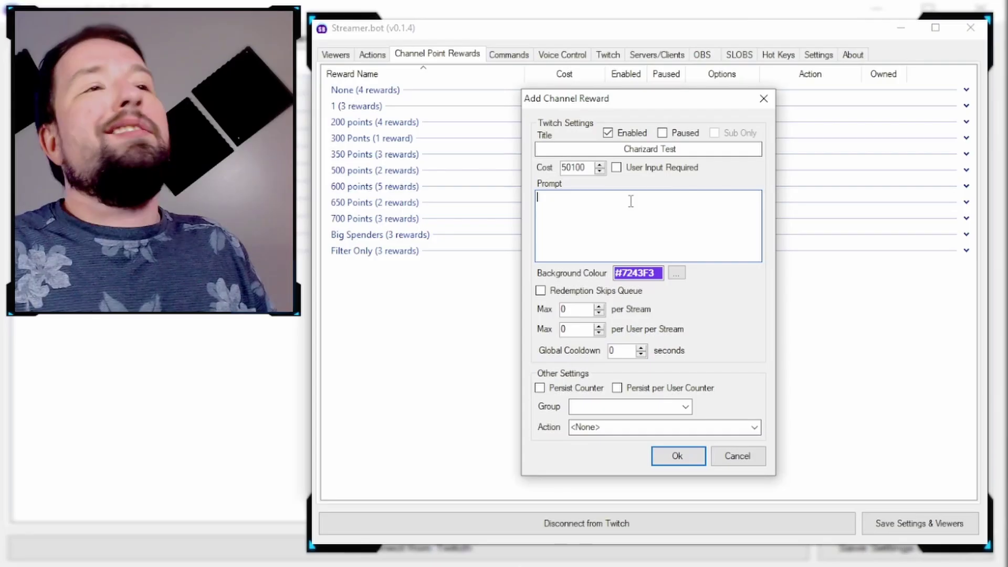
pyautogui.doubleClick(578, 167)
pyautogui.write('1')
# Give the reward prompt 'zzz', red #FF0000 background and a 15-second global cooldown.
pyautogui.click(602, 206)
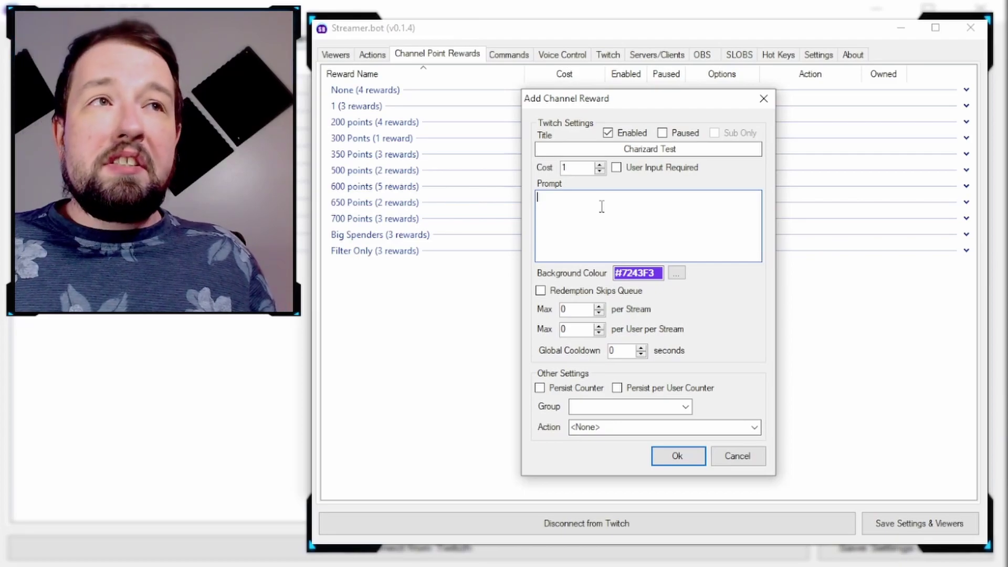
pyautogui.write('zzz')
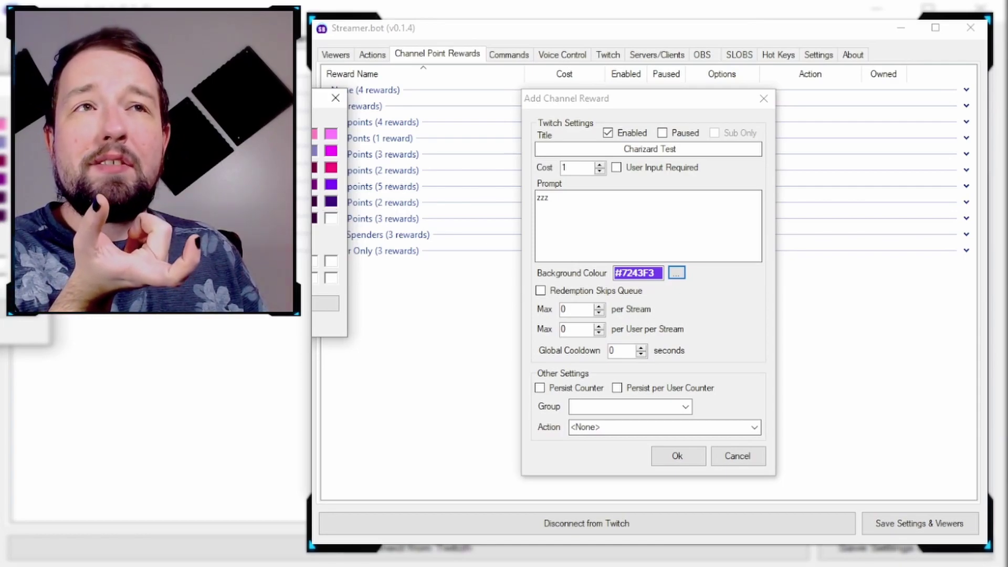
pyautogui.press('Return')
pyautogui.doubleClick(624, 353)
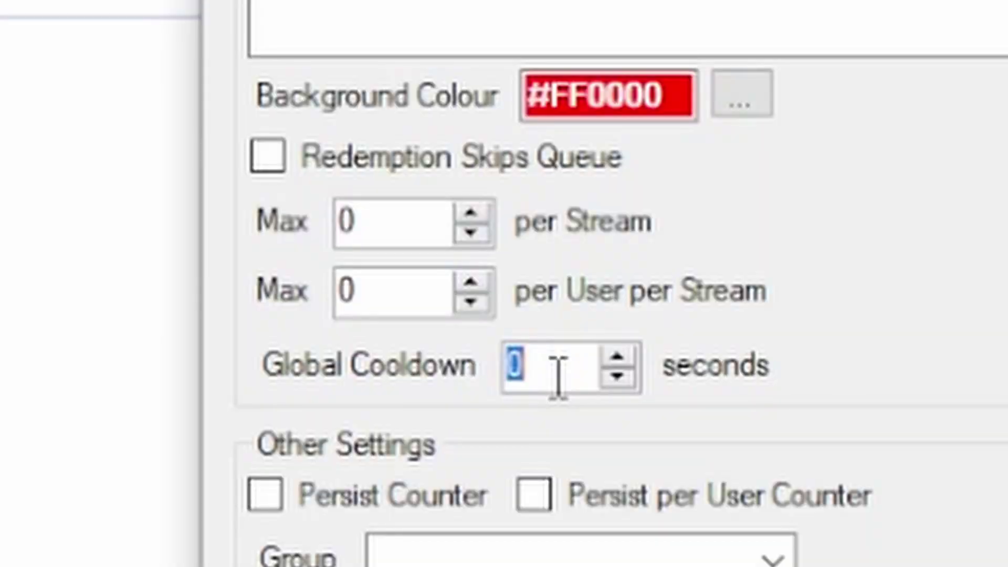
pyautogui.write('15')
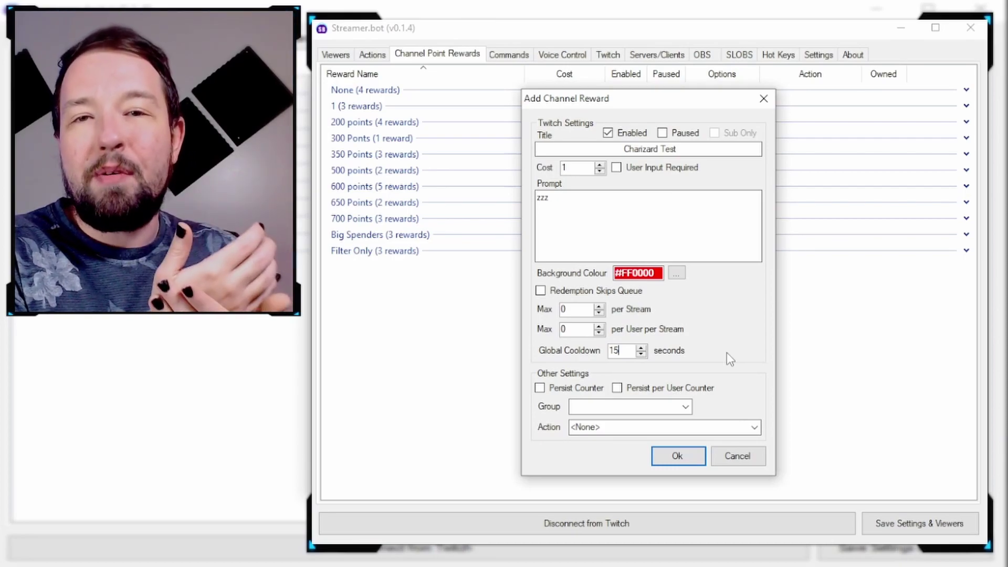
pyautogui.doubleClick(630, 352)
pyautogui.click(630, 352)
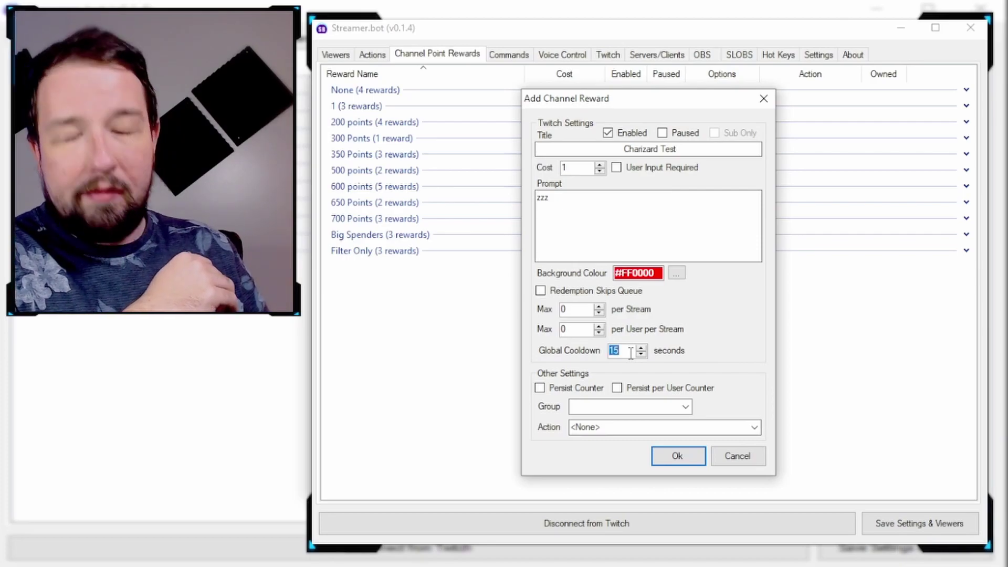
pyautogui.click(686, 406)
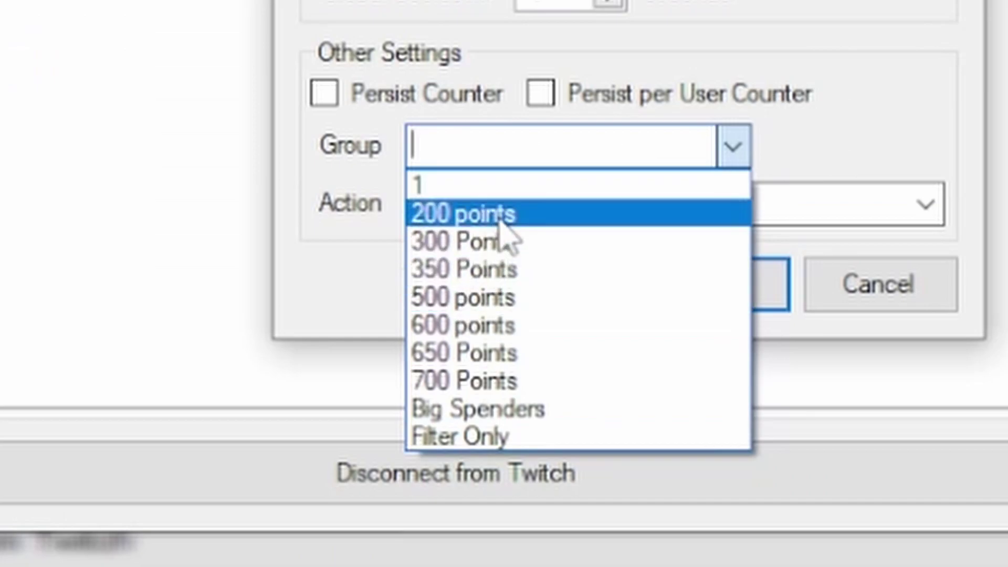
# Leave the Charizard Test reward ungrouped and link it to the Charizard action.
pyautogui.click(493, 131)
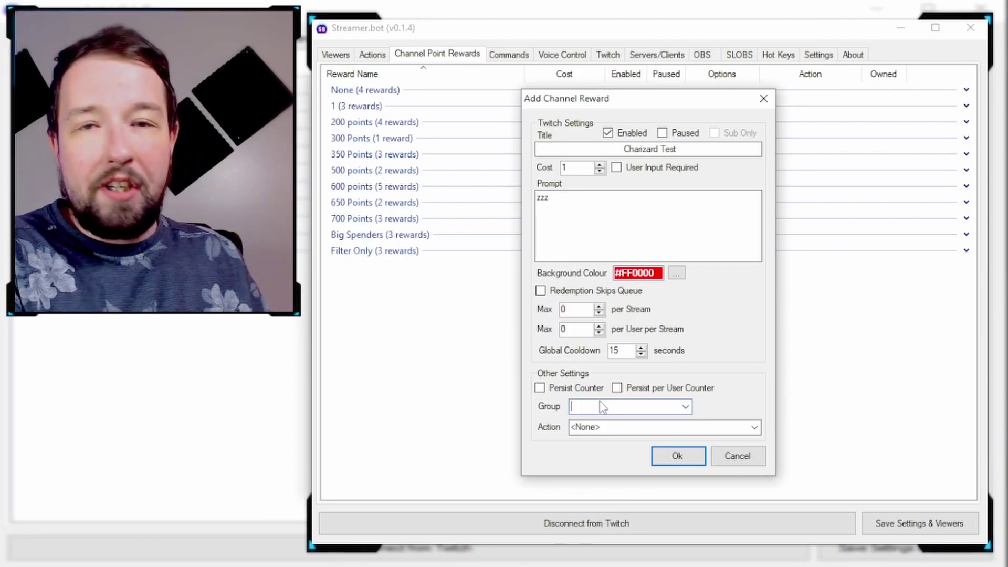
pyautogui.click(573, 428)
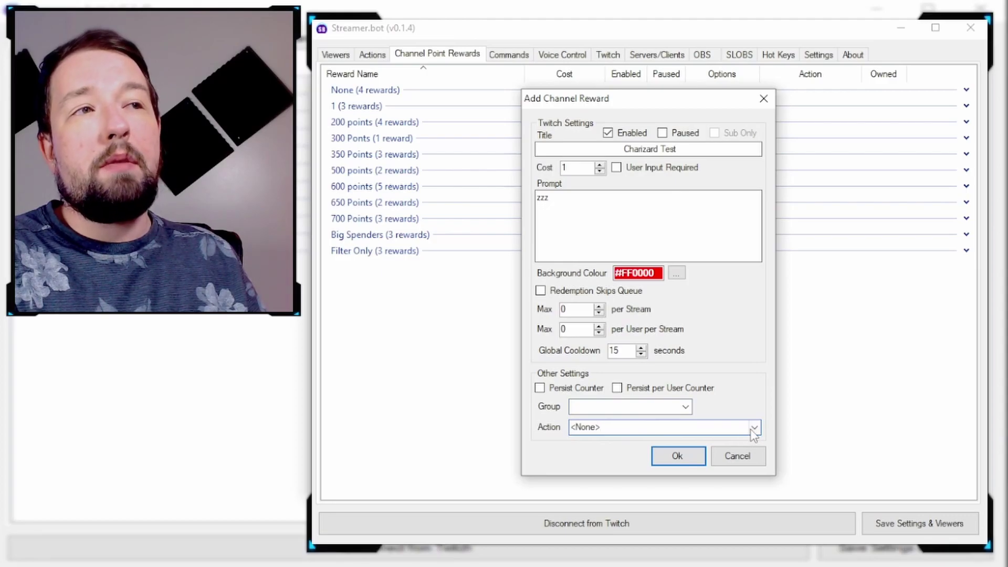
pyautogui.click(754, 428)
pyautogui.scroll(-10, 620, 385)
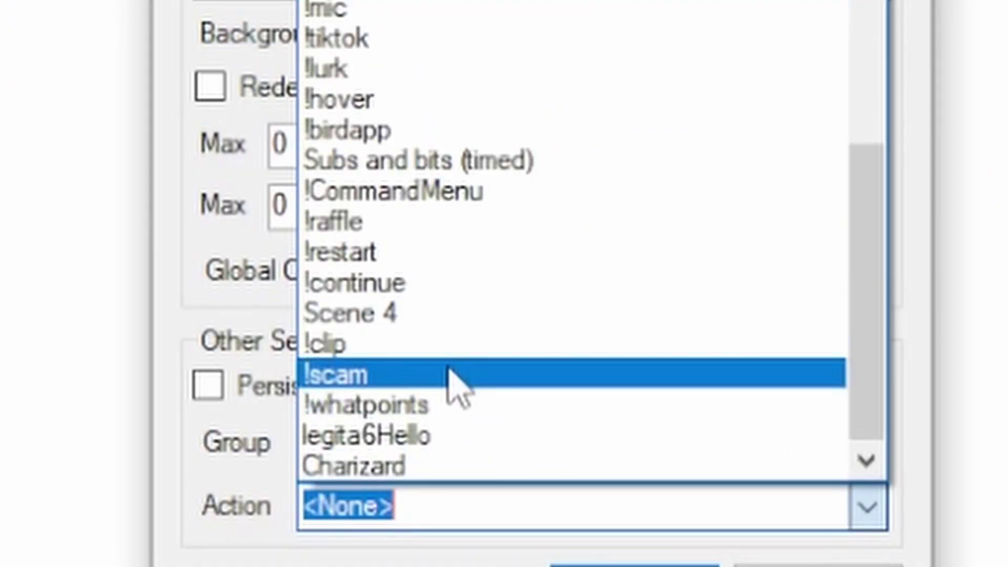
pyautogui.click(399, 467)
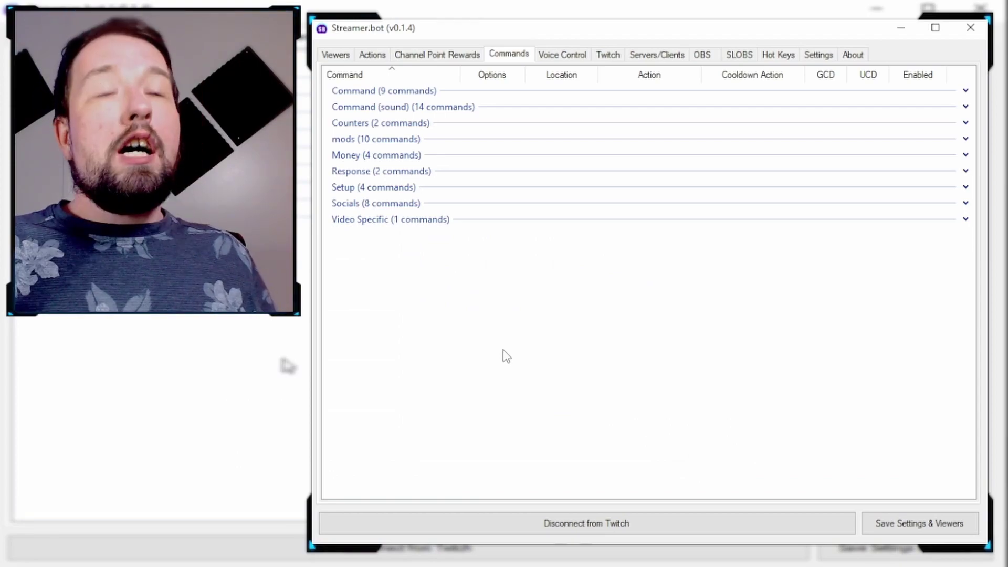
# Add a '!charizard' chat command running the Charizard action and save it.
pyautogui.rightClick(460, 303)
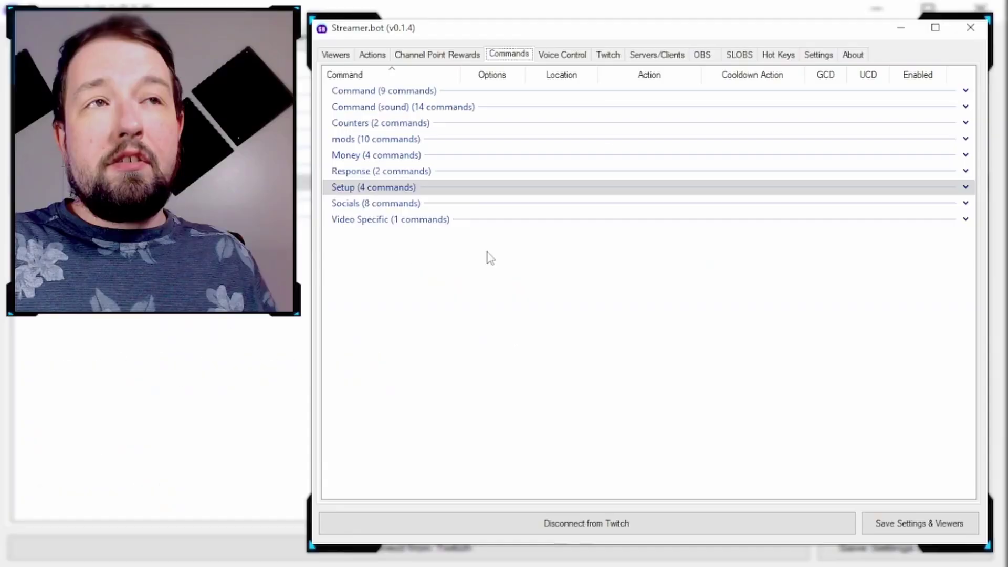
pyautogui.rightClick(487, 254)
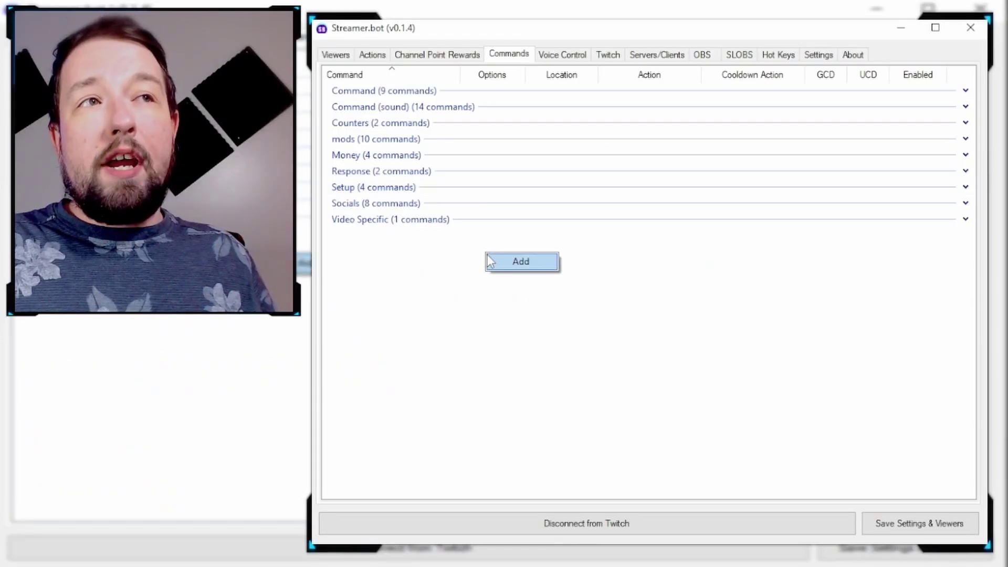
pyautogui.click(512, 217)
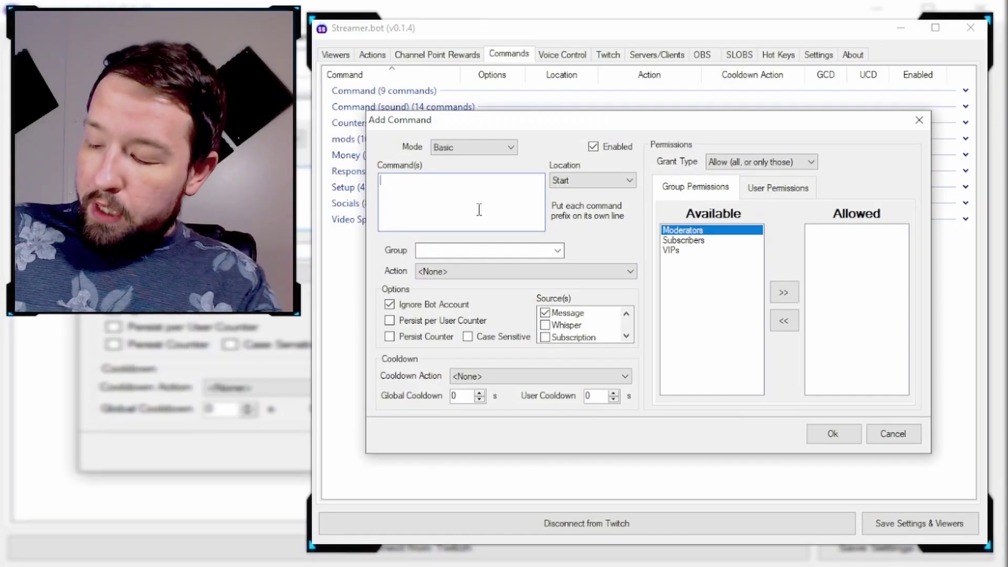
pyautogui.write('!charizard')
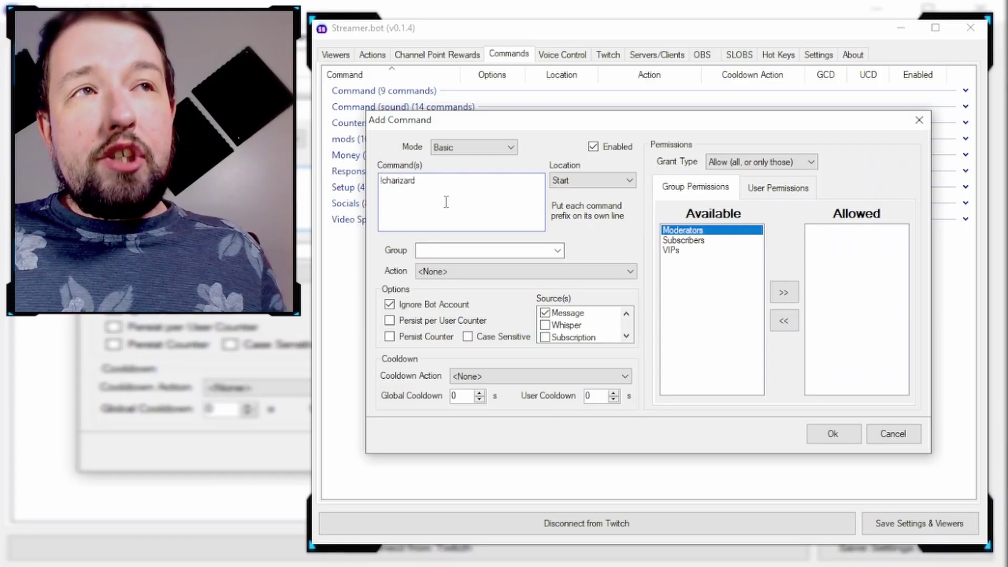
pyautogui.moveTo(462, 182); pyautogui.dragTo(370, 201)
pyautogui.click(437, 188)
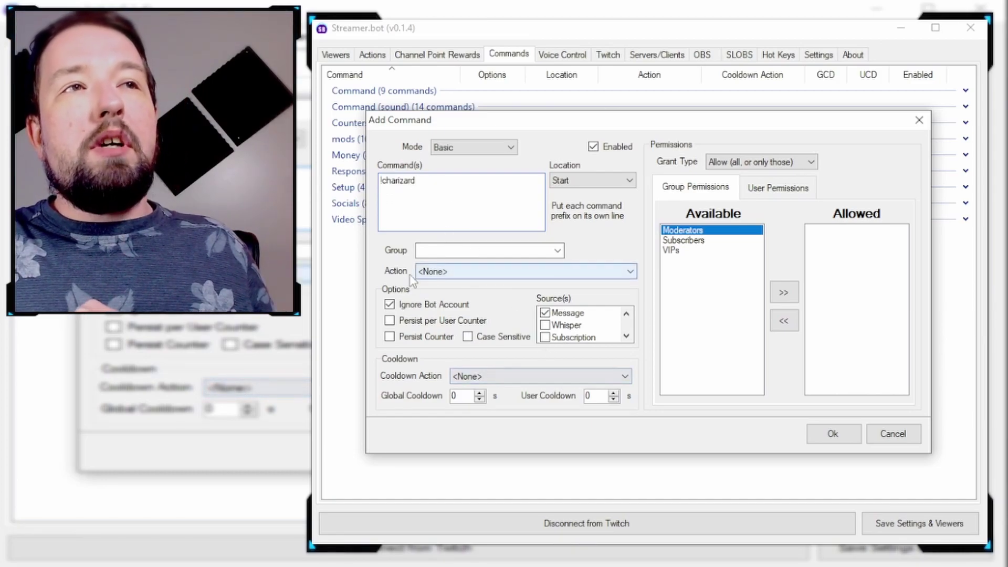
pyautogui.click(452, 272)
pyautogui.scroll(5, 533, 392)
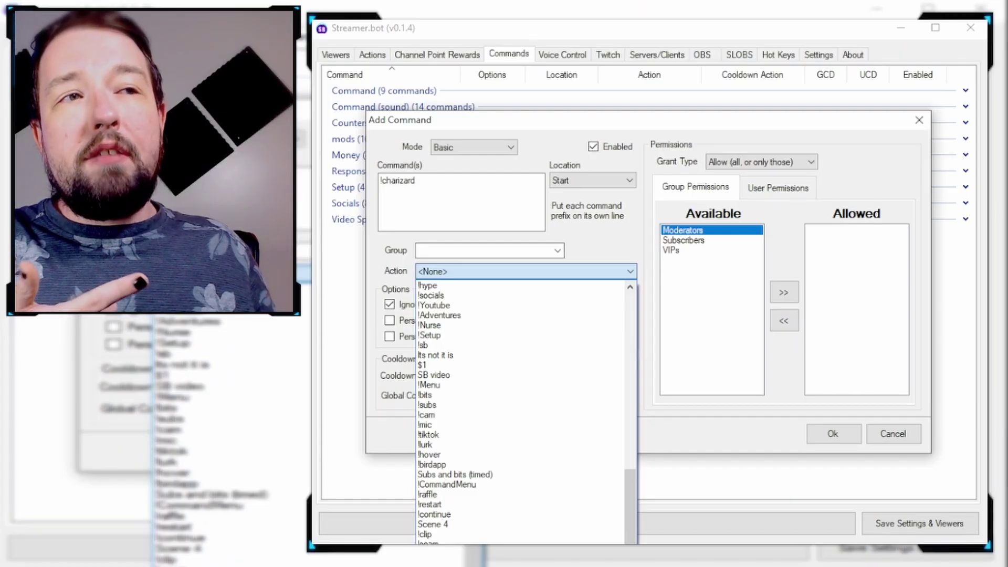
pyautogui.click(469, 286)
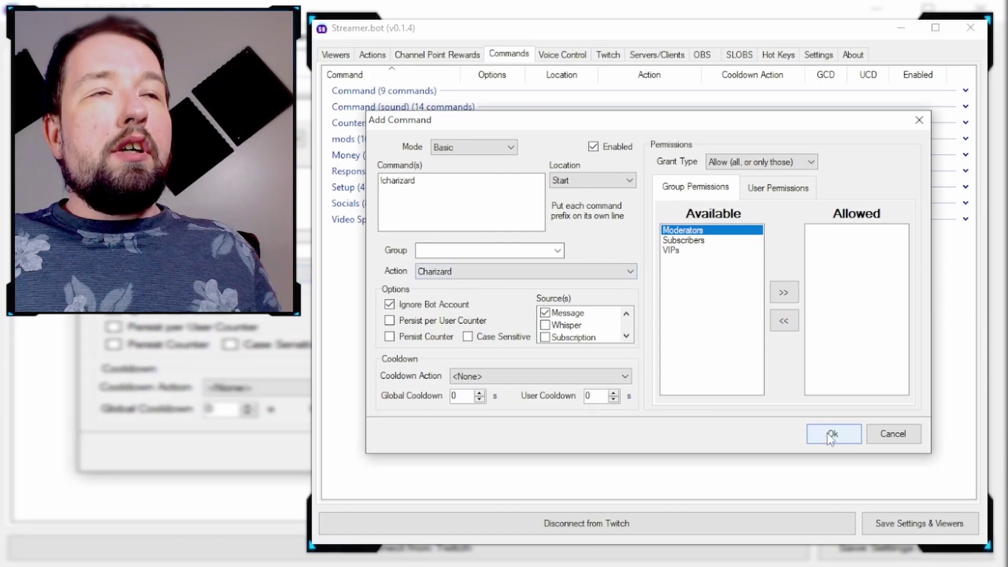
pyautogui.click(831, 435)
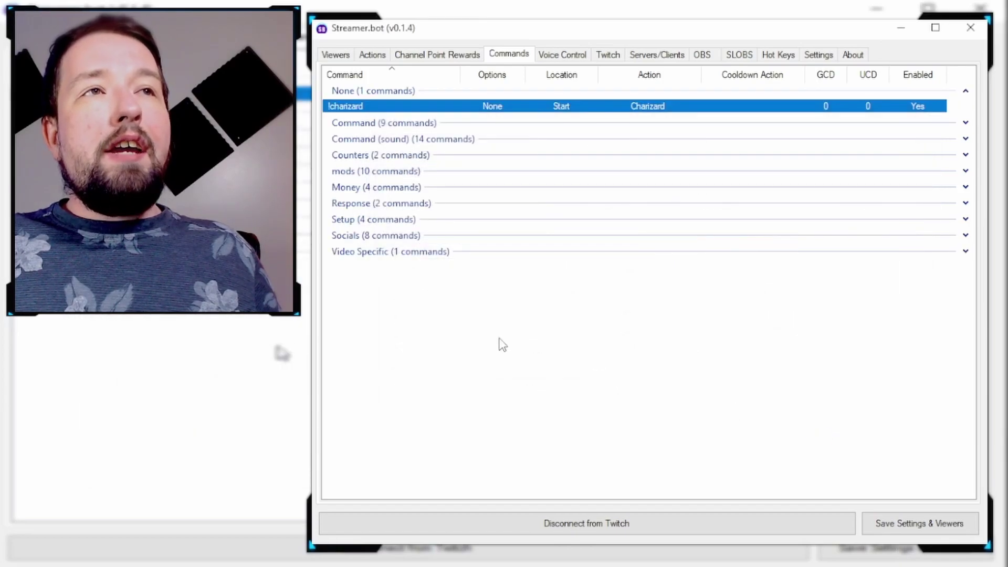
# Reopen the !charizard command and add Moderators to its allowed permissions.
pyautogui.doubleClick(349, 107)
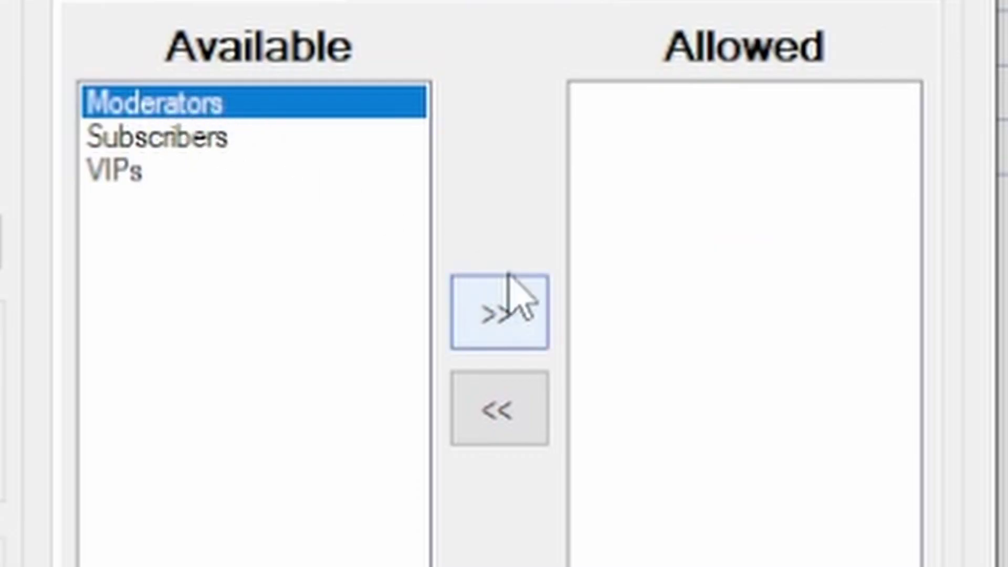
pyautogui.click(787, 291)
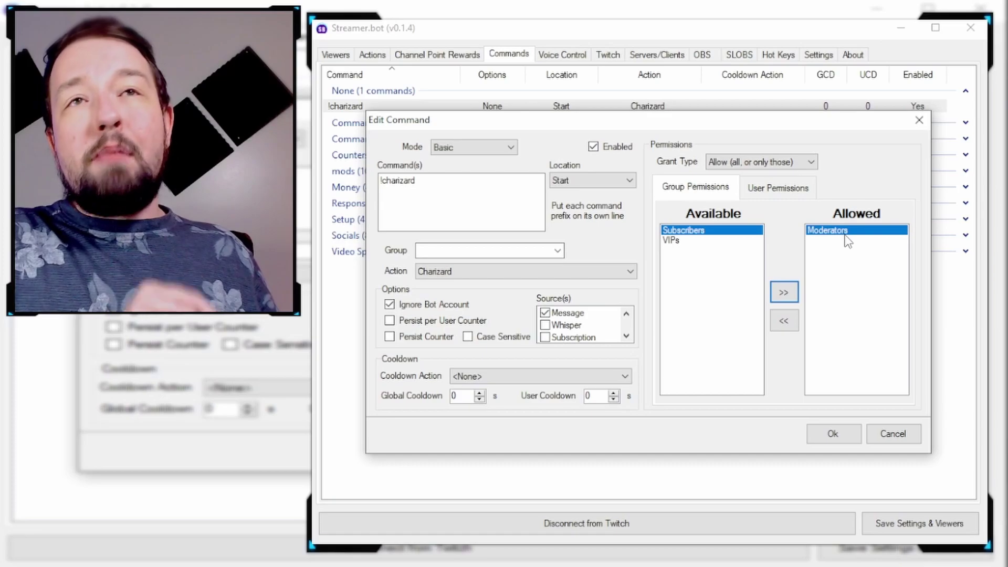
pyautogui.click(450, 189)
pyautogui.moveTo(450, 189); pyautogui.dragTo(337, 172)
pyautogui.click(454, 256)
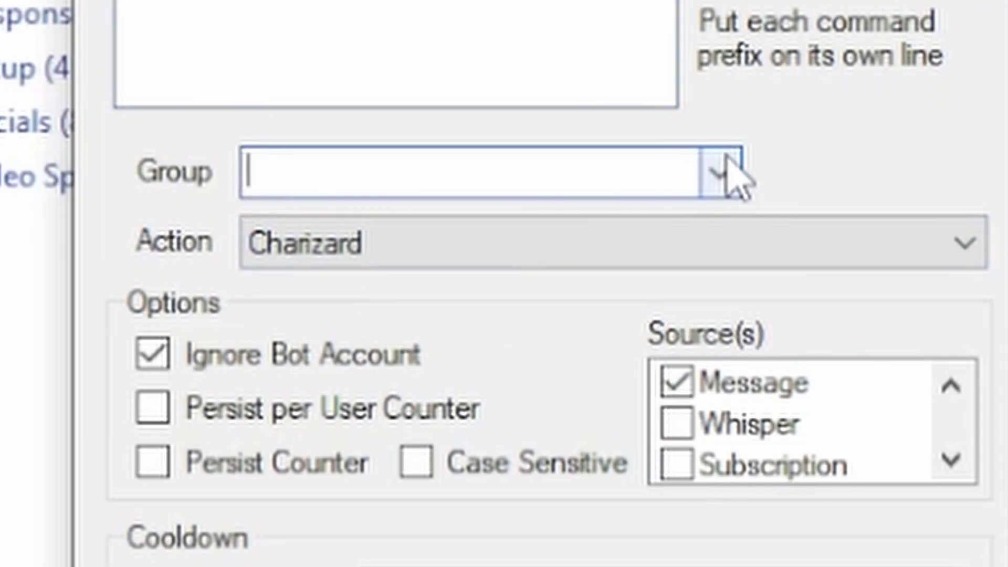
pyautogui.click(730, 175)
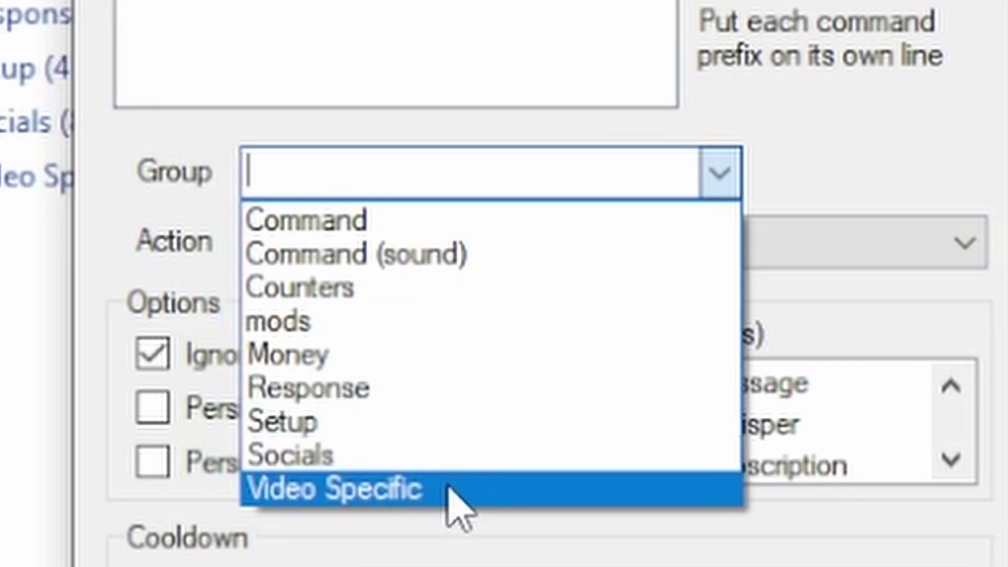